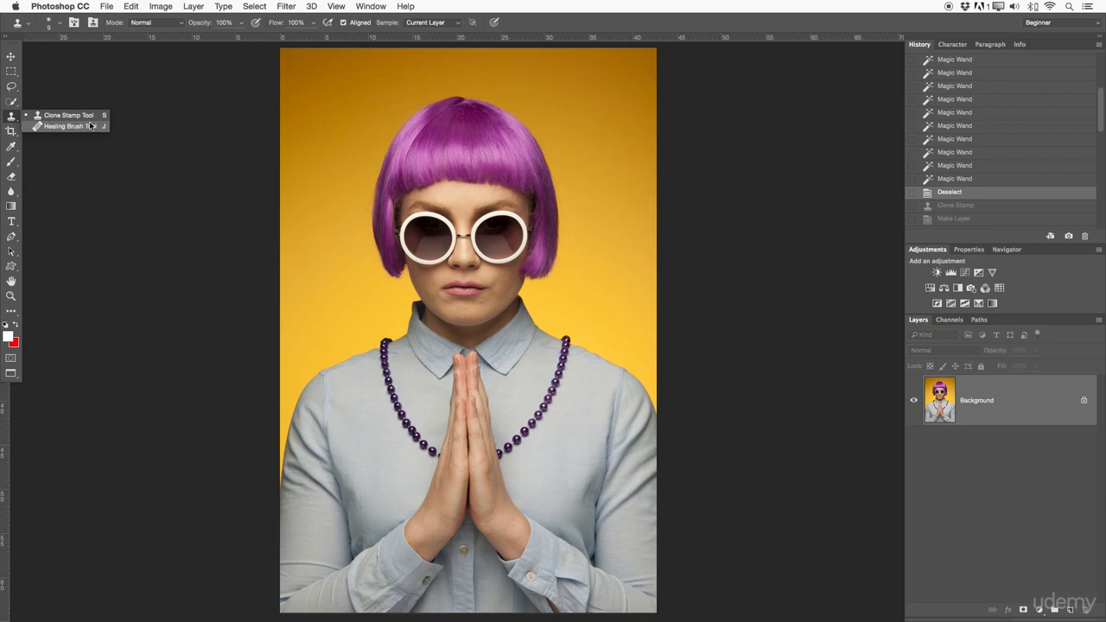
Activate the Clone Stamp tool and set its brush size to 100 px for working on the lower face.
{"action": "left_click", "coordinate": [76, 119]}
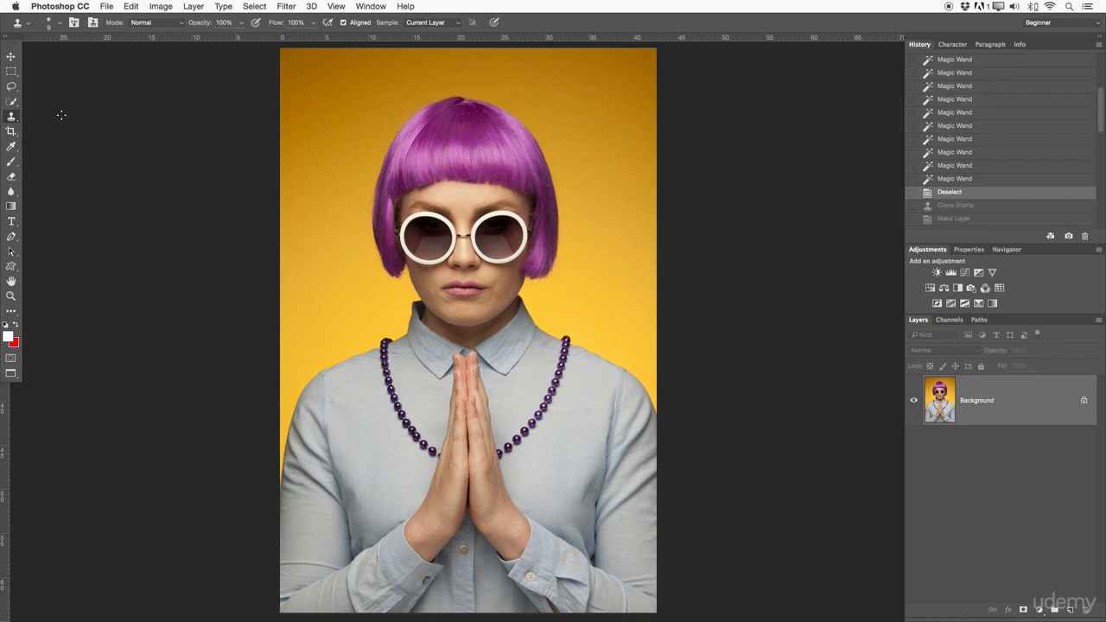
{"action": "key", "text": "z"}
{"action": "mouse_move", "coordinate": [473, 271]}
{"action": "left_mouse_down"}
{"action": "mouse_move", "coordinate": [547, 277]}
{"action": "mouse_move", "coordinate": [538, 249]}
{"action": "mouse_move", "coordinate": [548, 254]}
{"action": "left_mouse_up"}
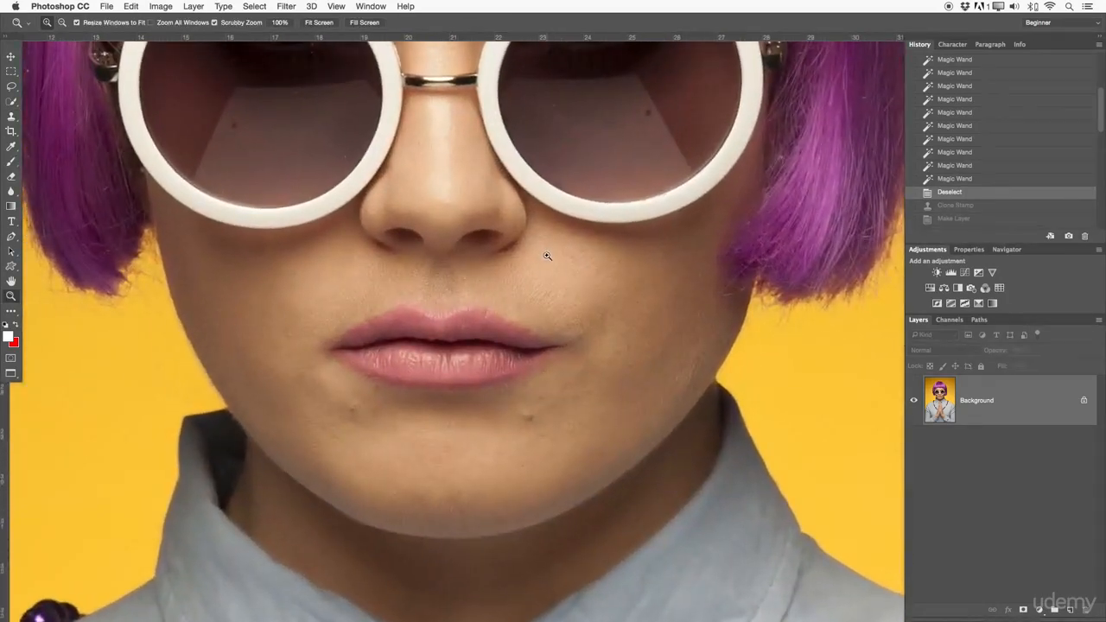
{"action": "key", "text": "s"}
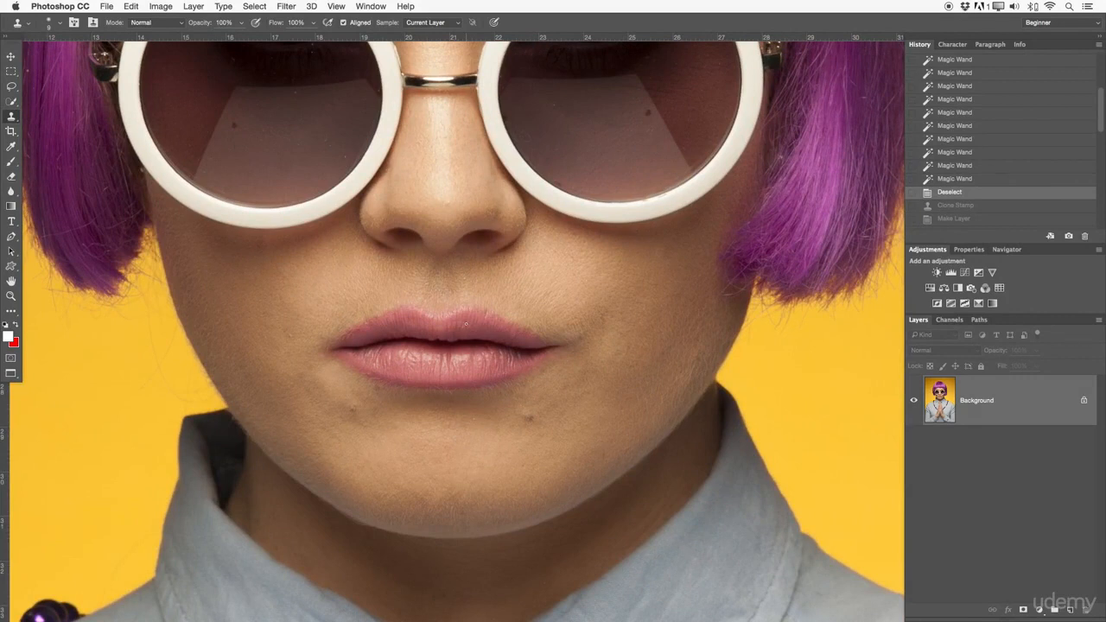
{"action": "mouse_move", "coordinate": [527, 294]}
{"action": "left_mouse_down"}
{"action": "mouse_move", "coordinate": [659, 311]}
{"action": "mouse_move", "coordinate": [519, 296]}
{"action": "mouse_move", "coordinate": [576, 217]}
{"action": "mouse_move", "coordinate": [558, 565]}
{"action": "mouse_move", "coordinate": [566, 187]}
{"action": "mouse_move", "coordinate": [574, 410]}
{"action": "mouse_move", "coordinate": [568, 130]}
{"action": "mouse_move", "coordinate": [543, 478]}
{"action": "mouse_move", "coordinate": [541, 181]}
{"action": "mouse_move", "coordinate": [544, 406]}
{"action": "mouse_move", "coordinate": [546, 370]}
{"action": "left_mouse_up"}
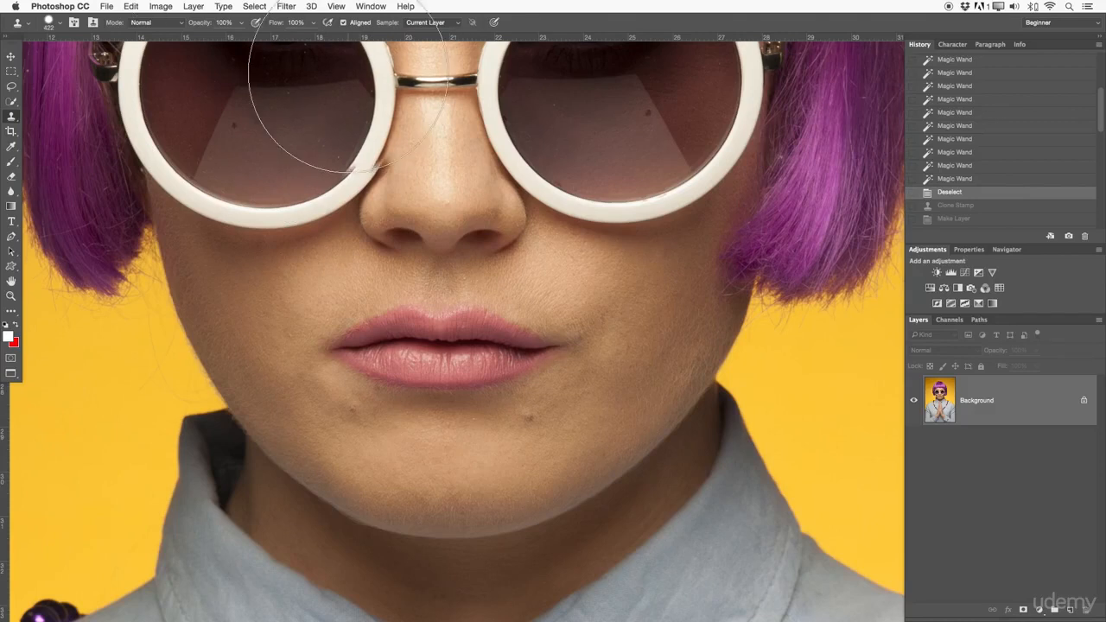
{"action": "key", "text": "bracketleft"}
{"action": "key", "text": "bracketleft"}
{"action": "key", "text": "bracketleft"}
{"action": "key", "text": "bracketleft"}
{"action": "key", "text": "bracketleft"}
{"action": "key", "text": "bracketleft"}
{"action": "key", "text": "bracketleft"}
{"action": "key", "text": "bracketleft"}
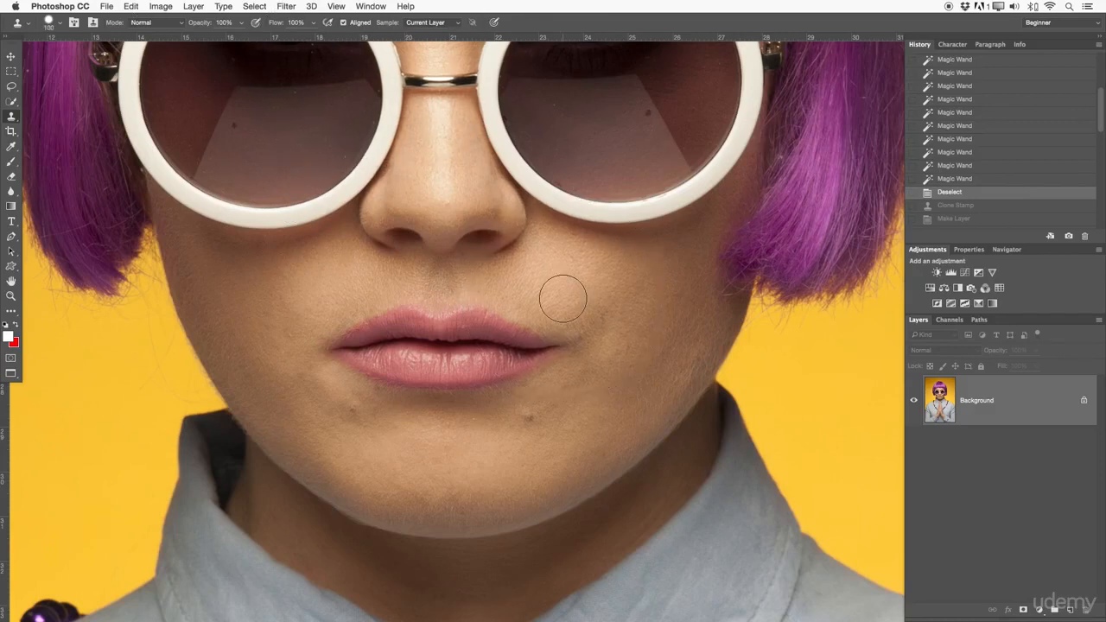
Set the Clone Stamp brush size to 50 px for retouching the blemish on the chin.
{"action": "left_click_drag", "start_coordinate": [597, 368], "coordinate": [605, 323]}
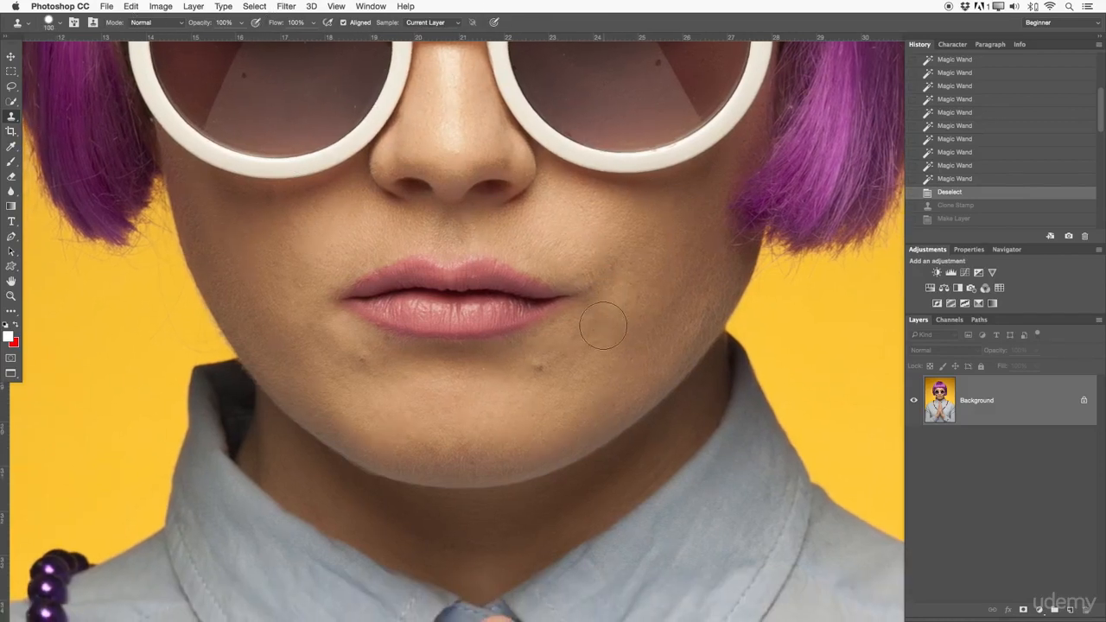
{"action": "left_click", "coordinate": [590, 338]}
{"action": "key", "text": "Return"}
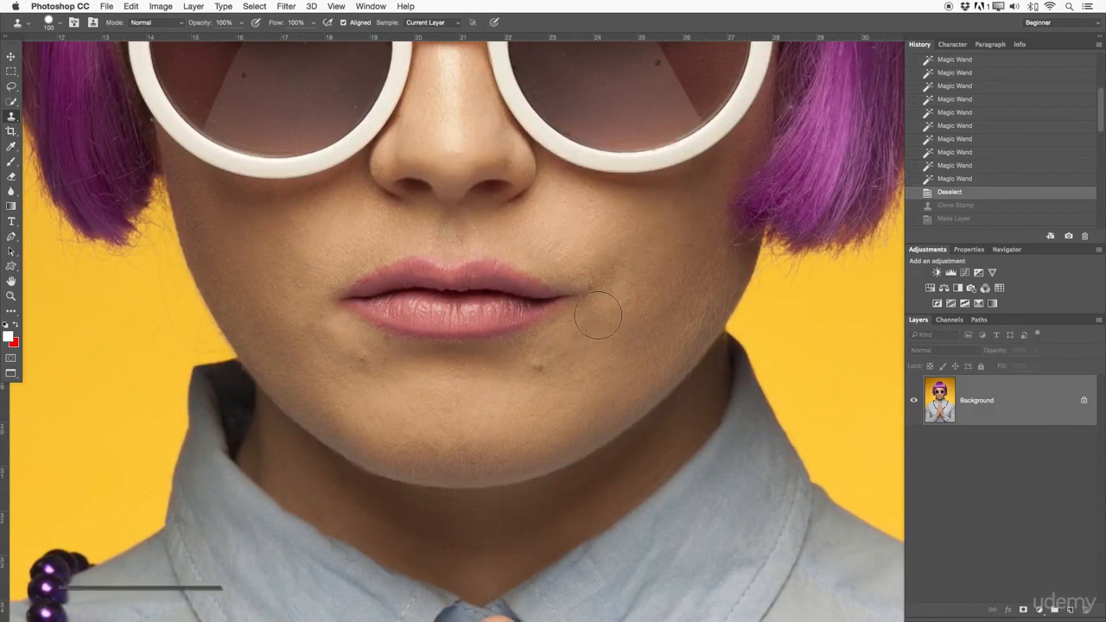
{"action": "key", "text": "z"}
{"action": "left_click_drag", "start_coordinate": [549, 351], "coordinate": [446, 344]}
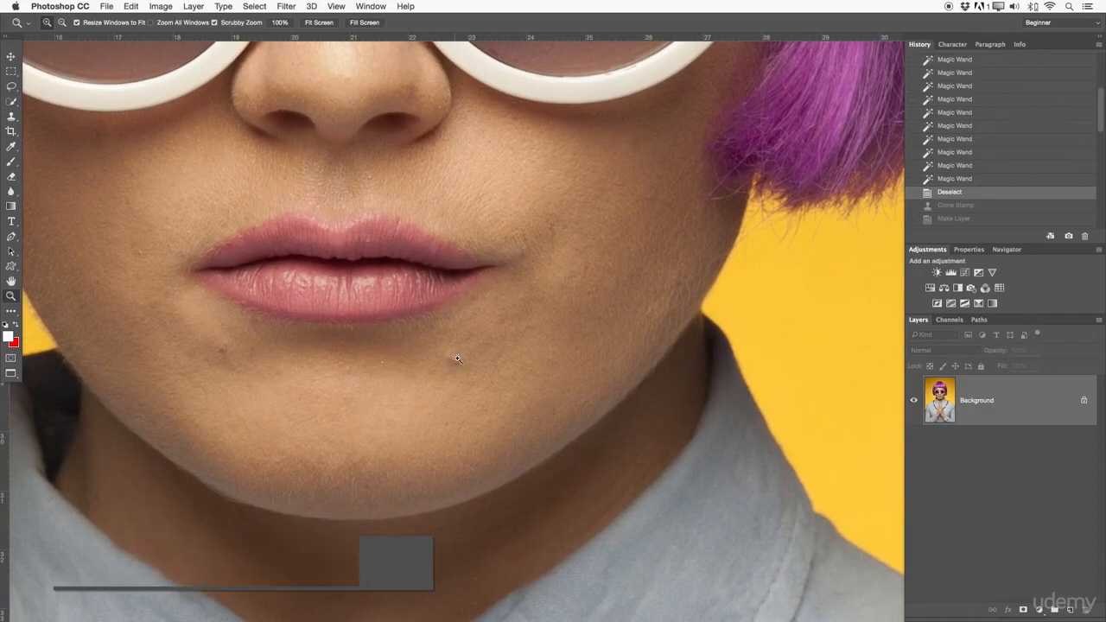
{"action": "key", "text": "s"}
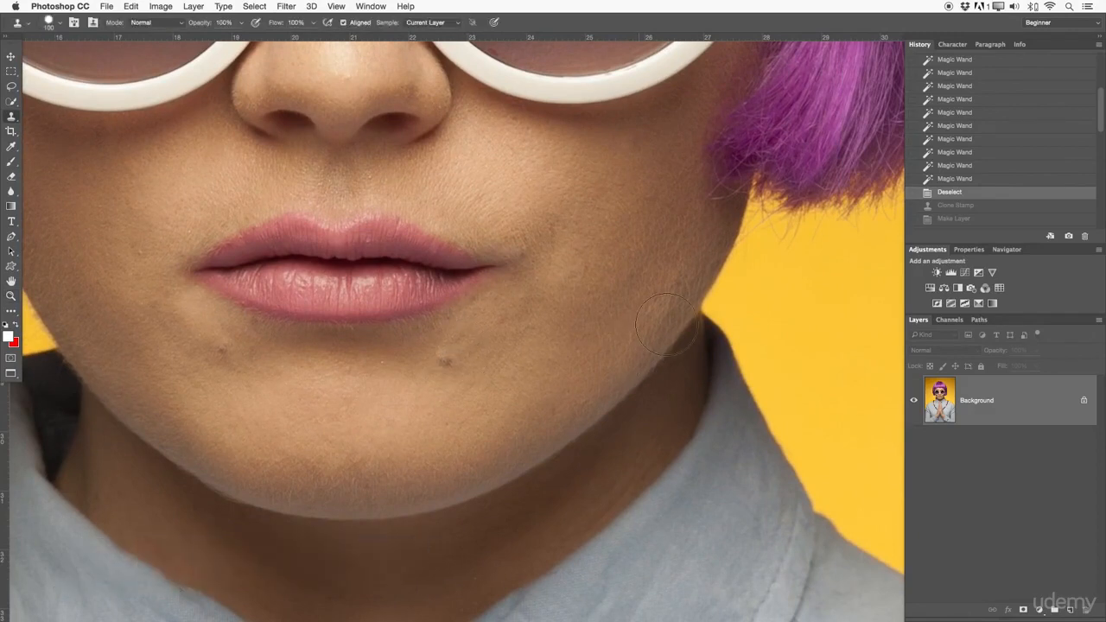
{"action": "key", "text": "bracketleft"}
{"action": "key", "text": "bracketleft"}
{"action": "key", "text": "bracketleft"}
{"action": "key", "text": "bracketleft"}
Try cloning the yellow background over the chin blemish below the mouth's right-hand corner, and undo the stamp.
{"action": "key", "text": "alt"}
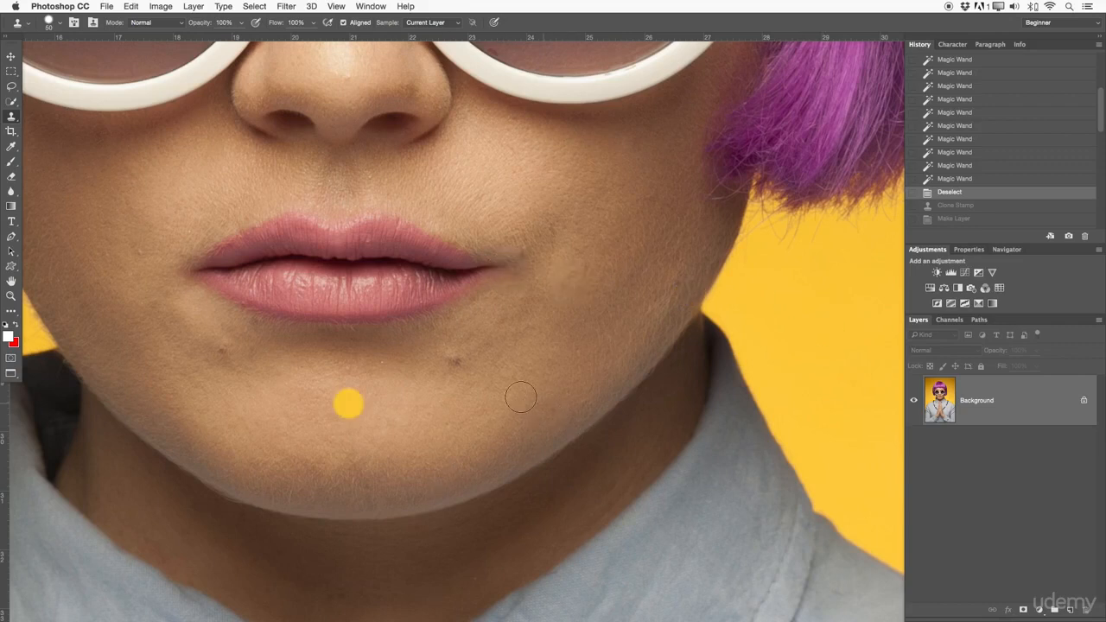
{"action": "left_click", "coordinate": [452, 359]}
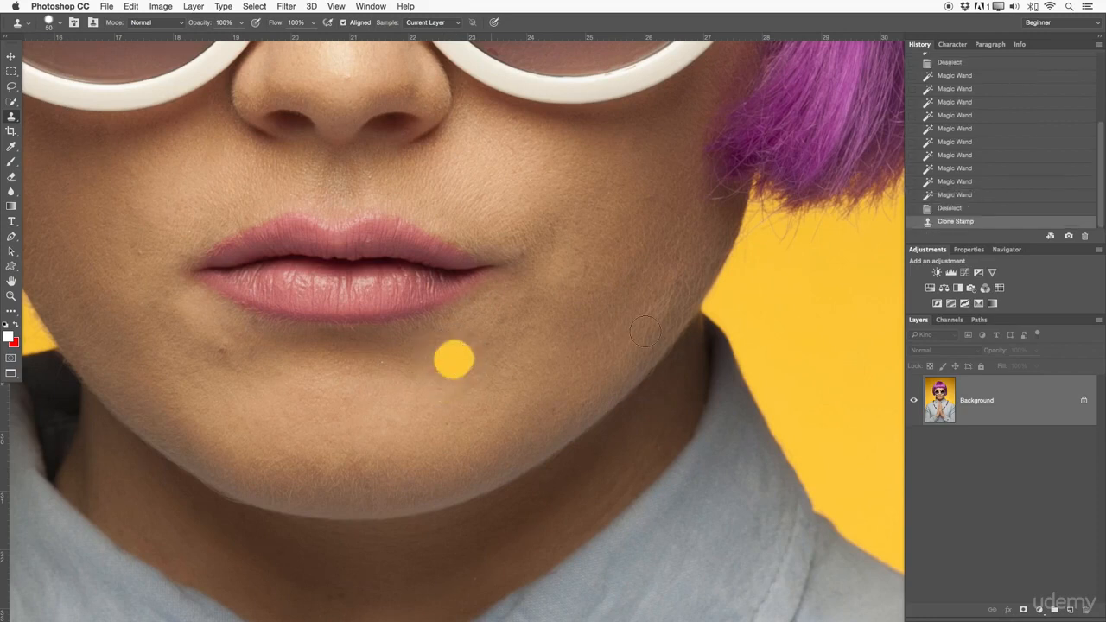
{"action": "left_click", "coordinate": [577, 483]}
{"action": "key", "text": "super+z"}
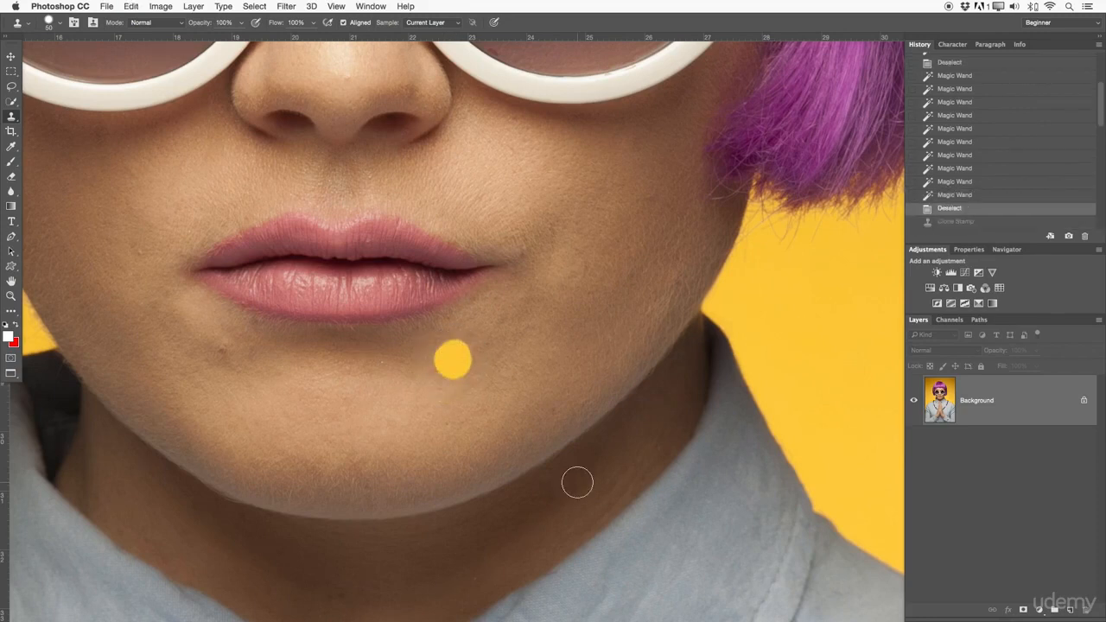
Heal the chin blemish below the mouth's right-hand corner with the Healing Brush, sampling the yellow background as source.
{"action": "right_click", "coordinate": [9, 118]}
{"action": "left_click", "coordinate": [35, 124]}
{"action": "left_click", "coordinate": [436, 283], "text": "alt"}
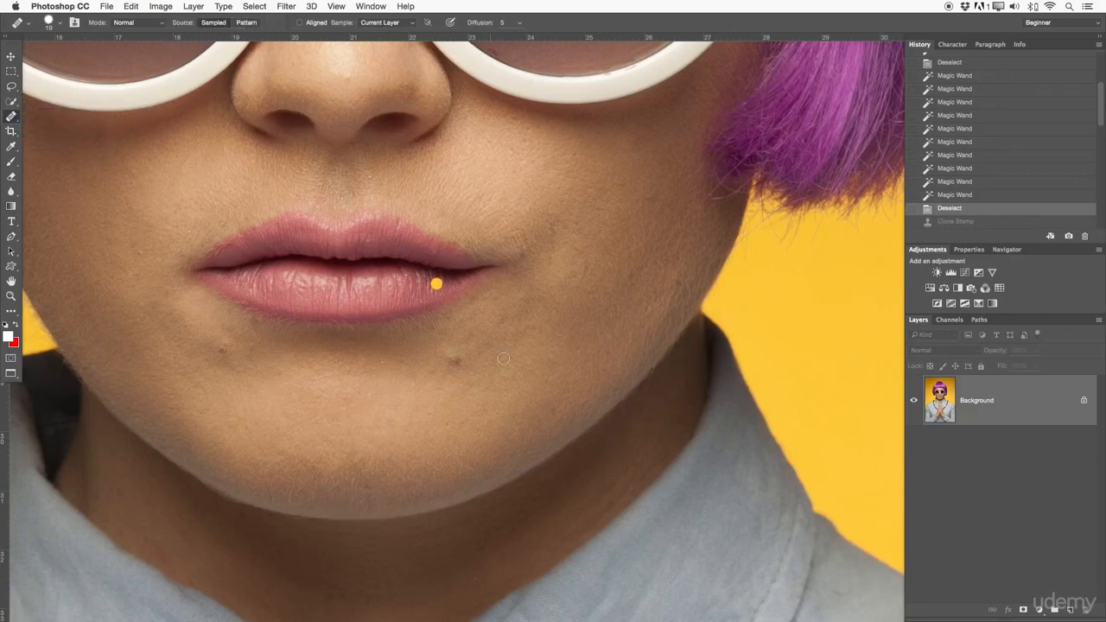
{"action": "mouse_move", "coordinate": [567, 329]}
{"action": "left_mouse_down", "text": "ctrl+alt"}
{"action": "mouse_move", "coordinate": [583, 328]}
{"action": "mouse_move", "coordinate": [581, 281]}
{"action": "left_mouse_up", "text": "ctrl+alt"}
{"action": "left_click", "coordinate": [796, 300], "text": "alt"}
{"action": "left_click", "coordinate": [437, 348]}
{"action": "left_click", "coordinate": [451, 357]}
{"action": "left_click_drag", "start_coordinate": [340, 432], "coordinate": [329, 455]}
{"action": "key", "text": "v"}
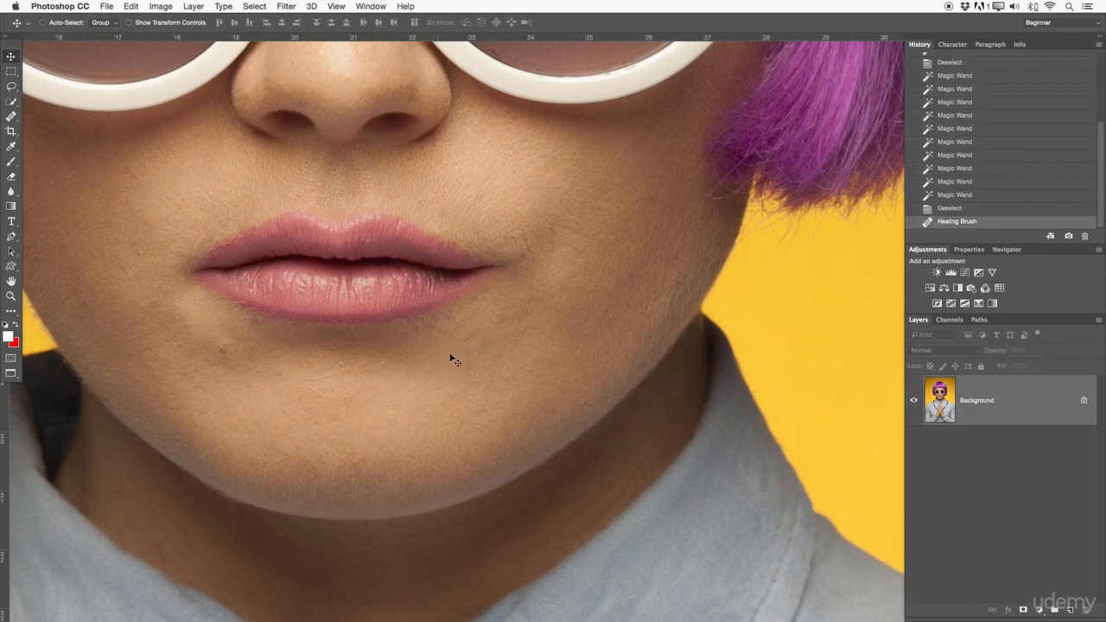
Clone a spot of the yellow background onto the skin beside the healed area with the Clone Stamp for comparison.
{"action": "key", "text": "s"}
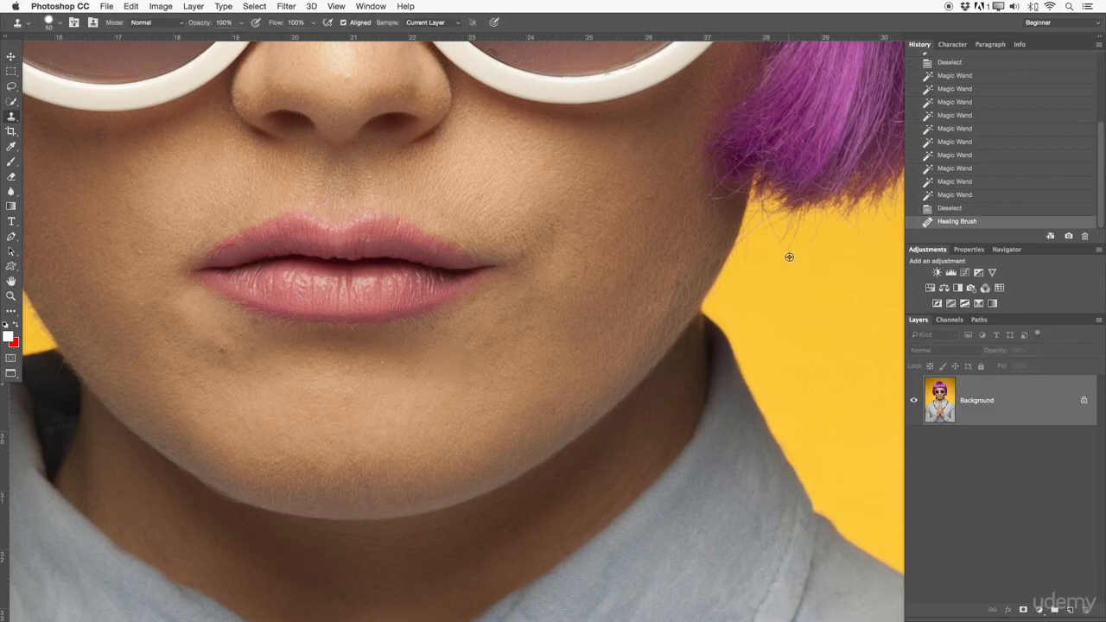
{"action": "left_click", "coordinate": [773, 324], "text": "alt"}
{"action": "left_click", "coordinate": [504, 342]}
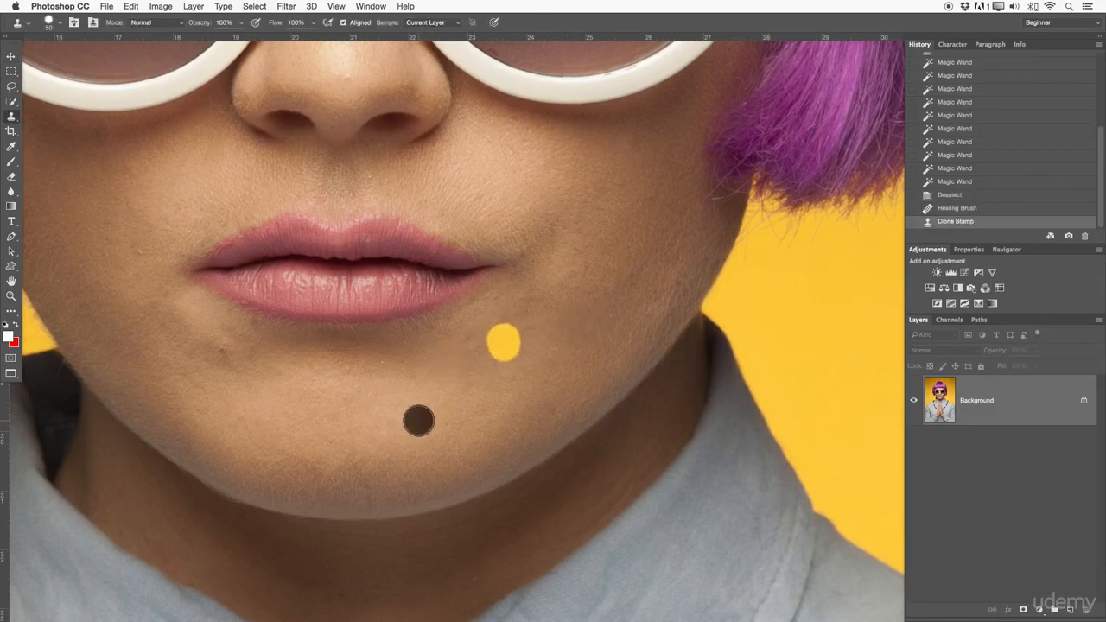
{"action": "scroll", "coordinate": [461, 361], "scroll_direction": "left", "scroll_amount": 5}
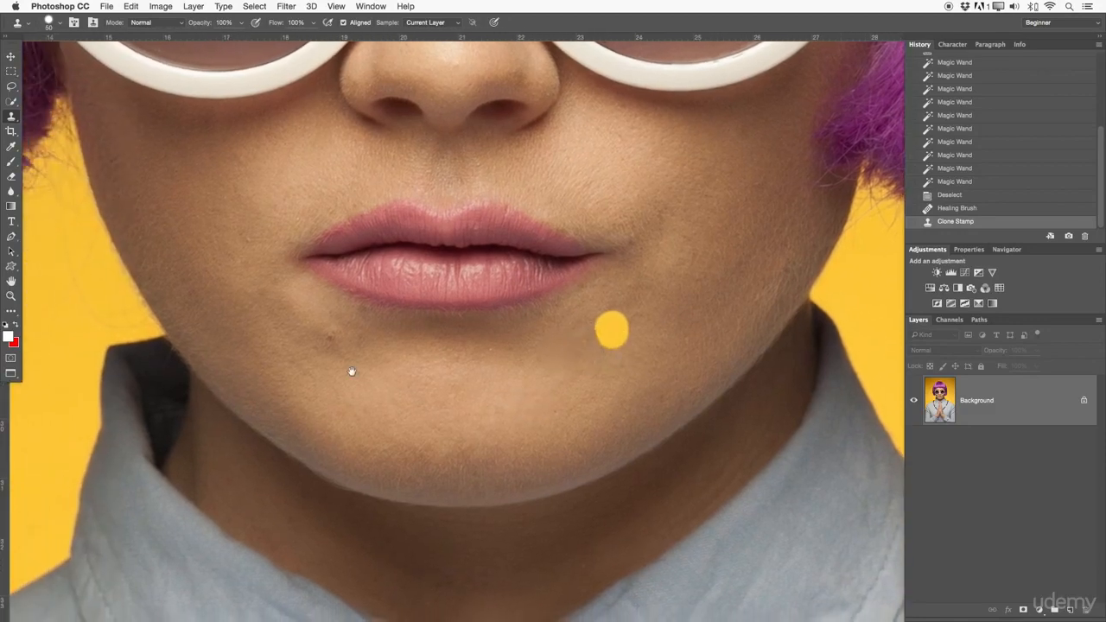
{"action": "left_click_drag", "start_coordinate": [389, 346], "coordinate": [442, 373]}
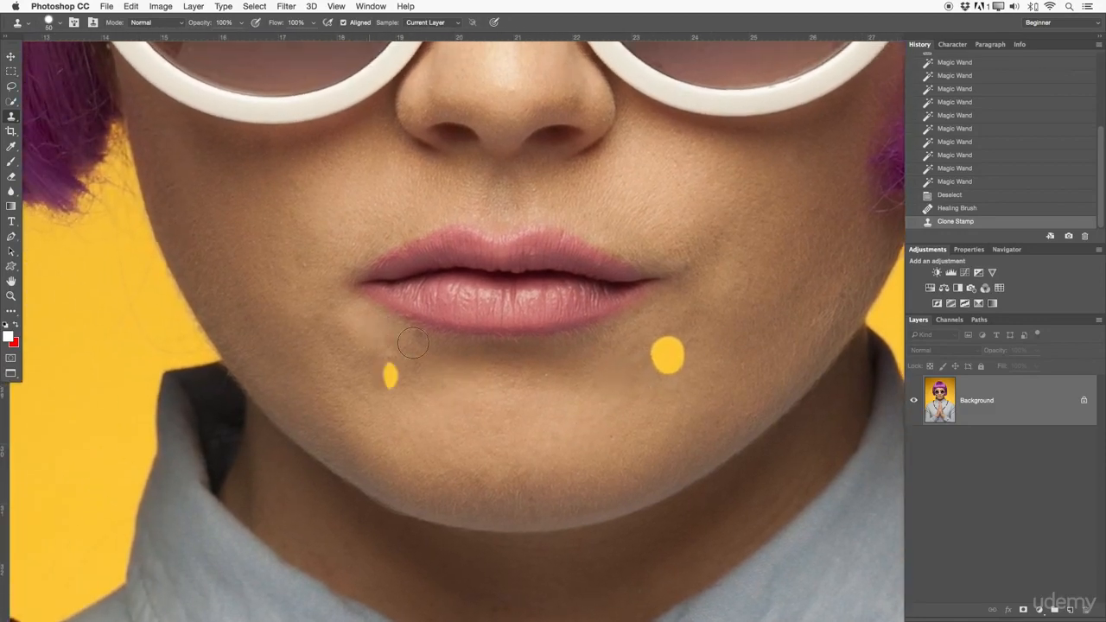
{"action": "left_click", "coordinate": [389, 376]}
Set the Healing Brush size to 60 px and sample clean skin near the blemish below the mouth's left-hand corner.
{"action": "key", "text": "z"}
{"action": "left_click", "coordinate": [408, 350]}
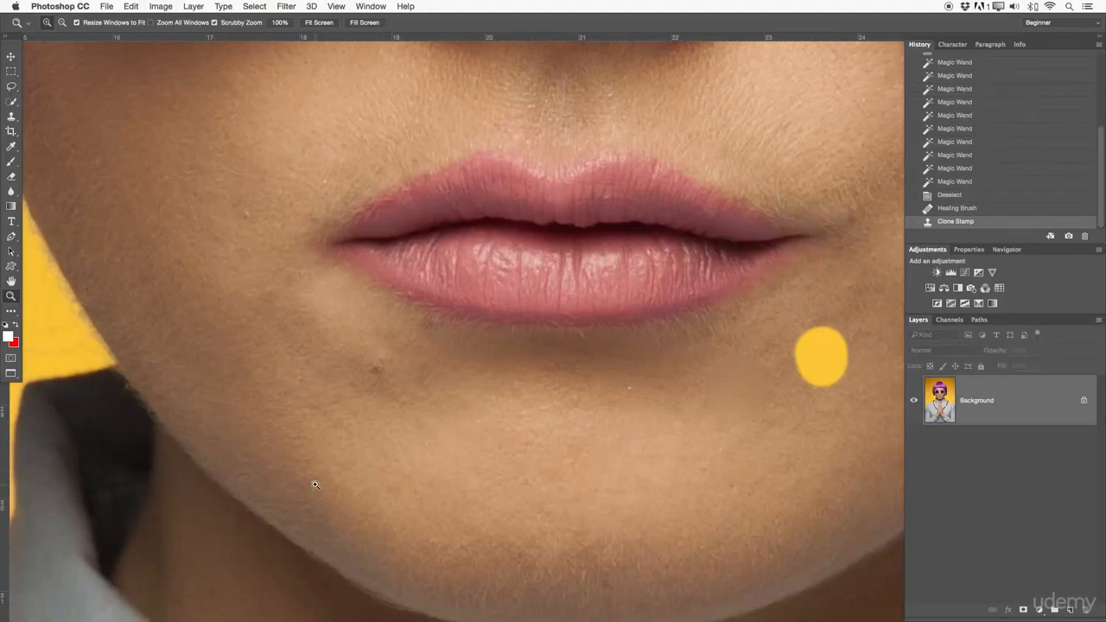
{"action": "left_click", "coordinate": [11, 115]}
{"action": "left_click", "coordinate": [44, 123]}
{"action": "left_click", "coordinate": [335, 418], "text": "alt"}
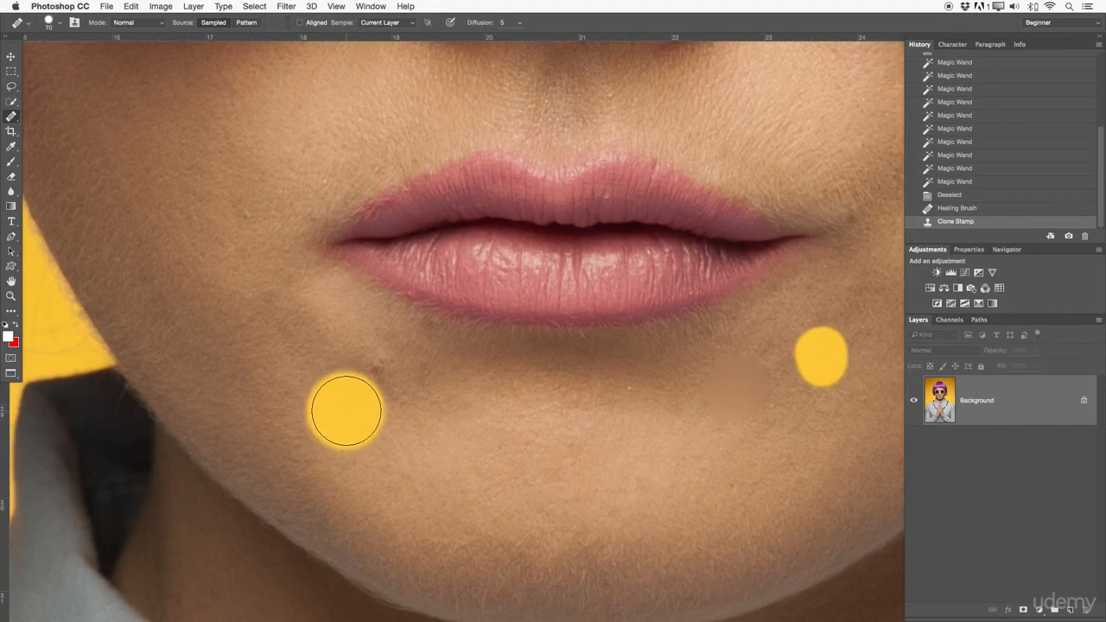
{"action": "mouse_move", "coordinate": [306, 424]}
{"action": "left_mouse_down"}
{"action": "mouse_move", "coordinate": [351, 354]}
{"action": "mouse_move", "coordinate": [355, 200]}
{"action": "mouse_move", "coordinate": [358, 389]}
{"action": "left_mouse_up"}
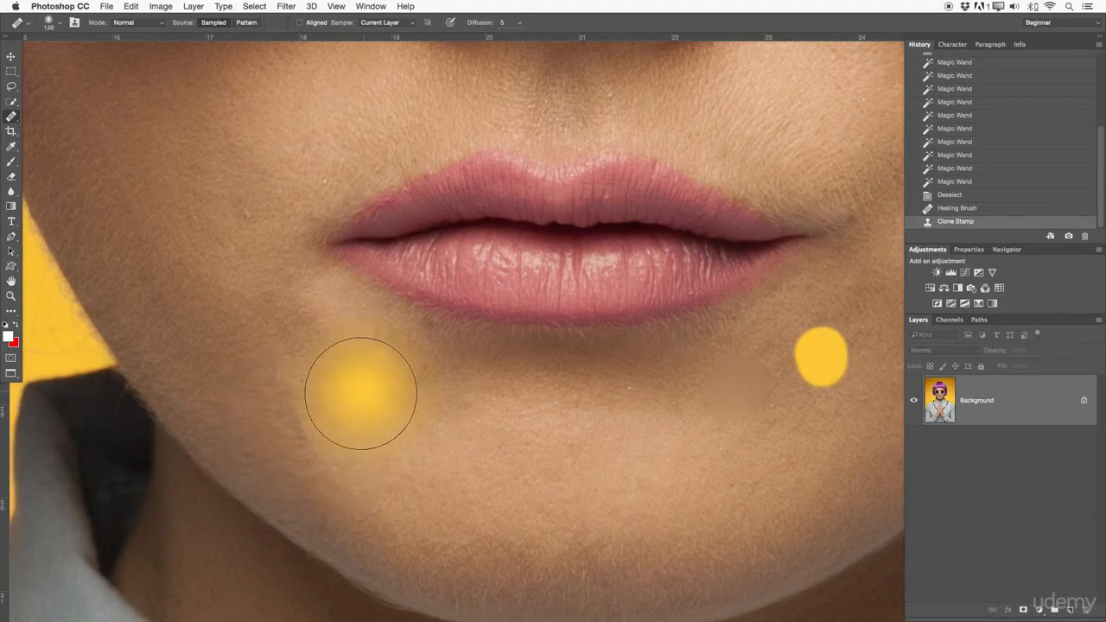
{"action": "key", "text": "bracketleft"}
{"action": "left_click", "coordinate": [328, 412], "text": "alt"}
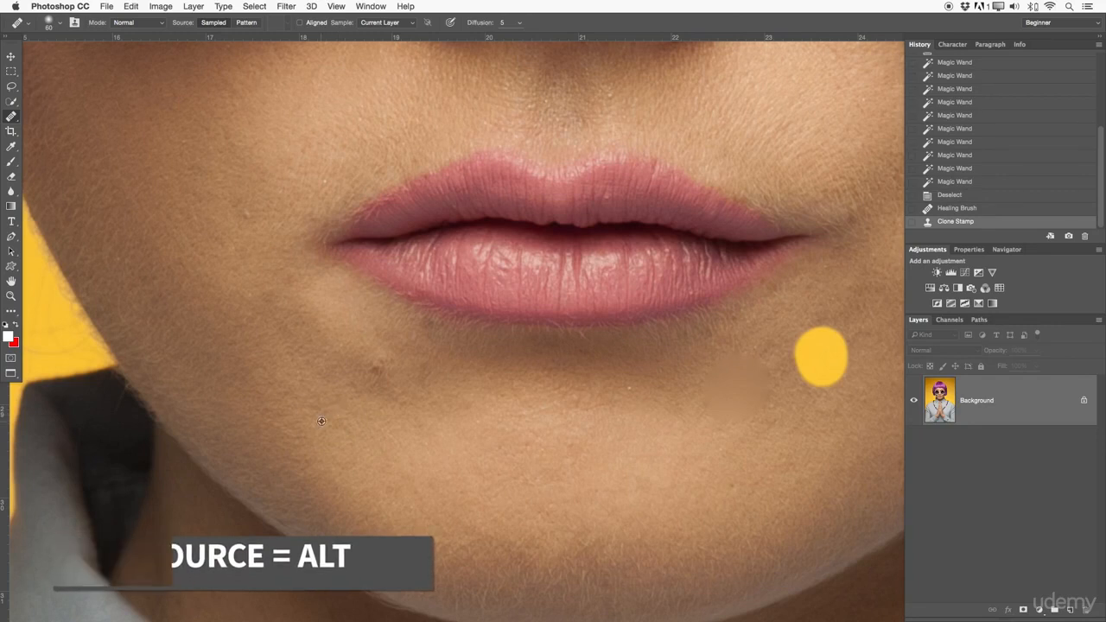
Heal the blemish below the mouth's left-hand corner with short Healing Brush strokes using the sampled skin.
{"action": "left_click", "coordinate": [374, 361]}
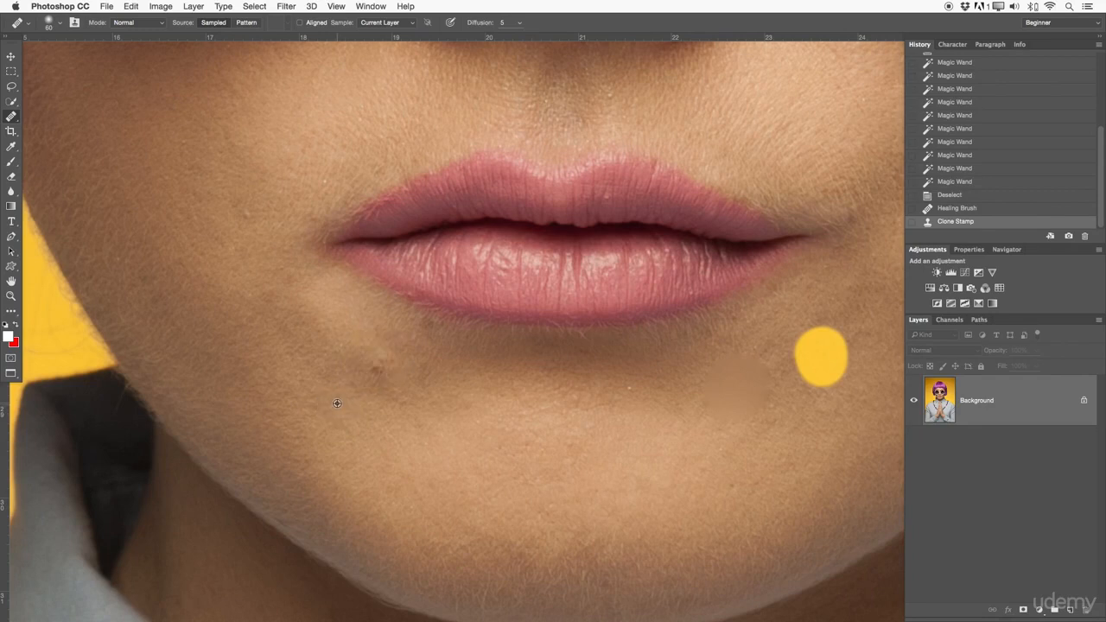
{"action": "mouse_move", "coordinate": [380, 362]}
{"action": "left_mouse_down"}
{"action": "mouse_move", "coordinate": [363, 363]}
{"action": "mouse_move", "coordinate": [380, 372]}
{"action": "left_mouse_up"}
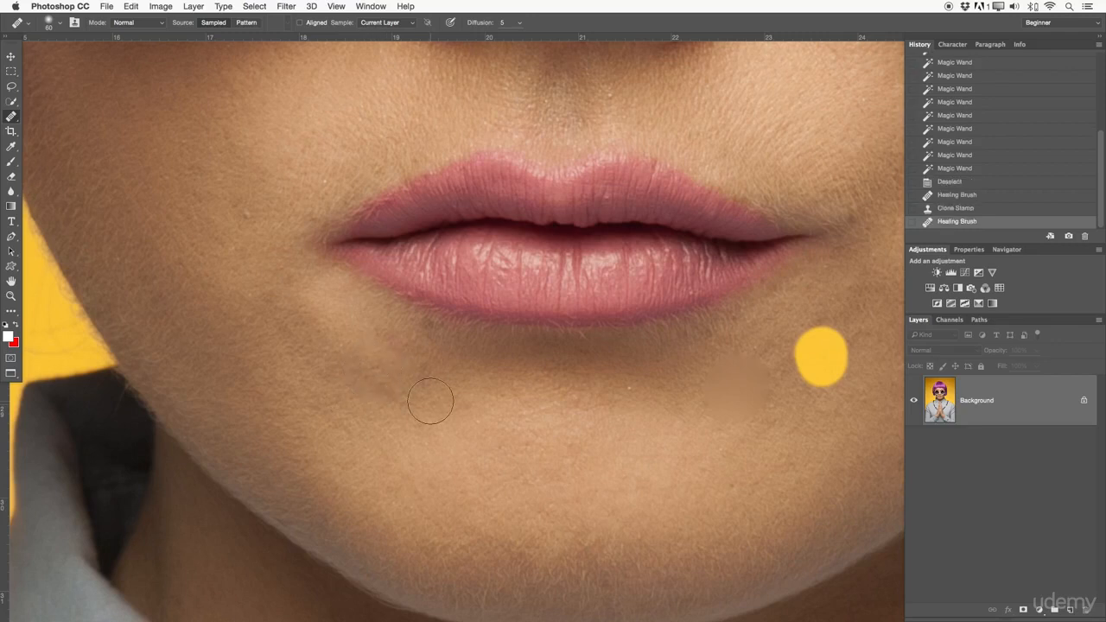
{"action": "left_click", "coordinate": [369, 369]}
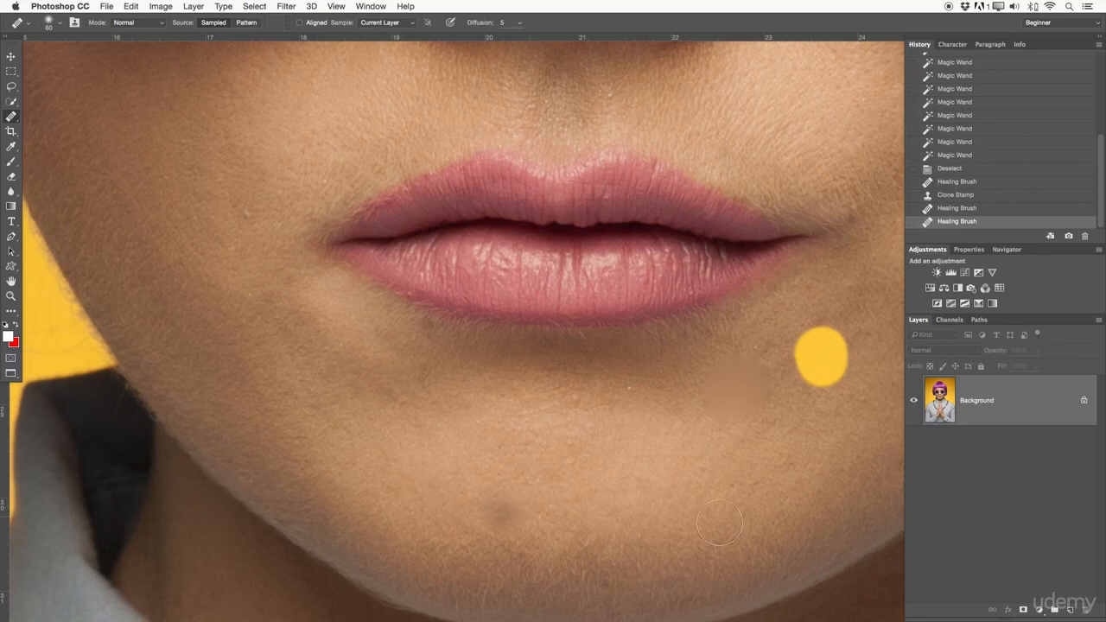
{"action": "left_click", "coordinate": [503, 514]}
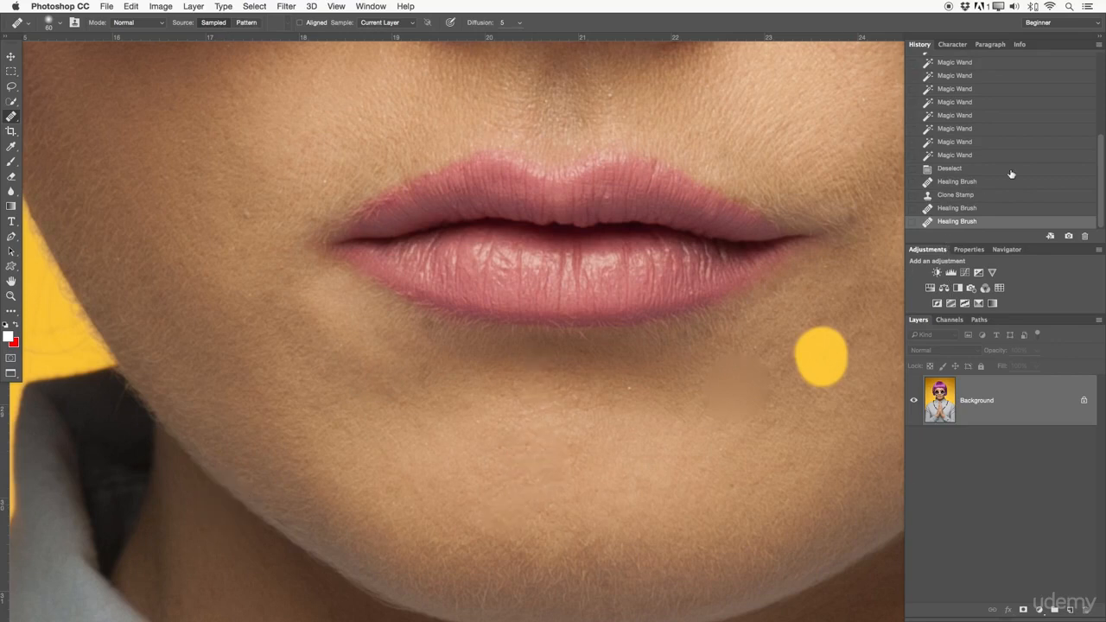
Revert the image to the last Deselect history state, undoing the Clone Stamp and Healing Brush strokes.
{"action": "left_click", "coordinate": [970, 208]}
{"action": "left_click", "coordinate": [969, 195]}
{"action": "left_click", "coordinate": [968, 180]}
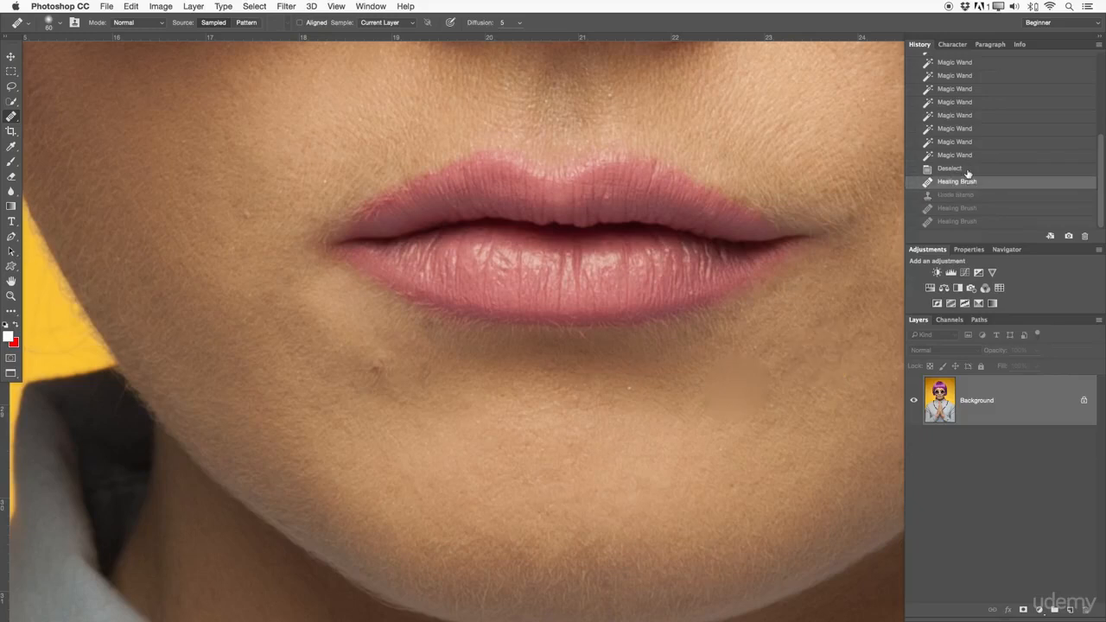
{"action": "left_click", "coordinate": [968, 170]}
{"action": "key", "text": "z"}
{"action": "left_click", "coordinate": [586, 389], "text": "alt"}
{"action": "mouse_move", "coordinate": [586, 389]}
{"action": "left_mouse_down"}
{"action": "mouse_move", "coordinate": [543, 378]}
{"action": "mouse_move", "coordinate": [535, 407]}
{"action": "mouse_move", "coordinate": [513, 408]}
{"action": "mouse_move", "coordinate": [528, 444]}
{"action": "mouse_move", "coordinate": [521, 420]}
{"action": "left_mouse_up"}
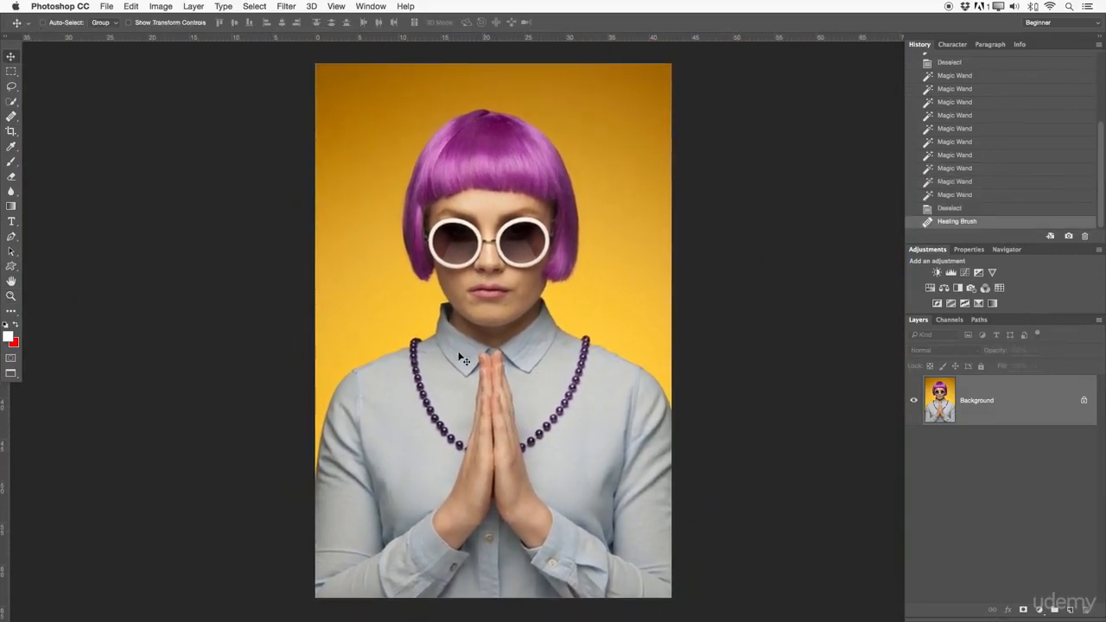
Switch back to the Clone Stamp tool and review its brush size, hardness and detailed brush settings.
{"action": "left_click", "coordinate": [10, 117]}
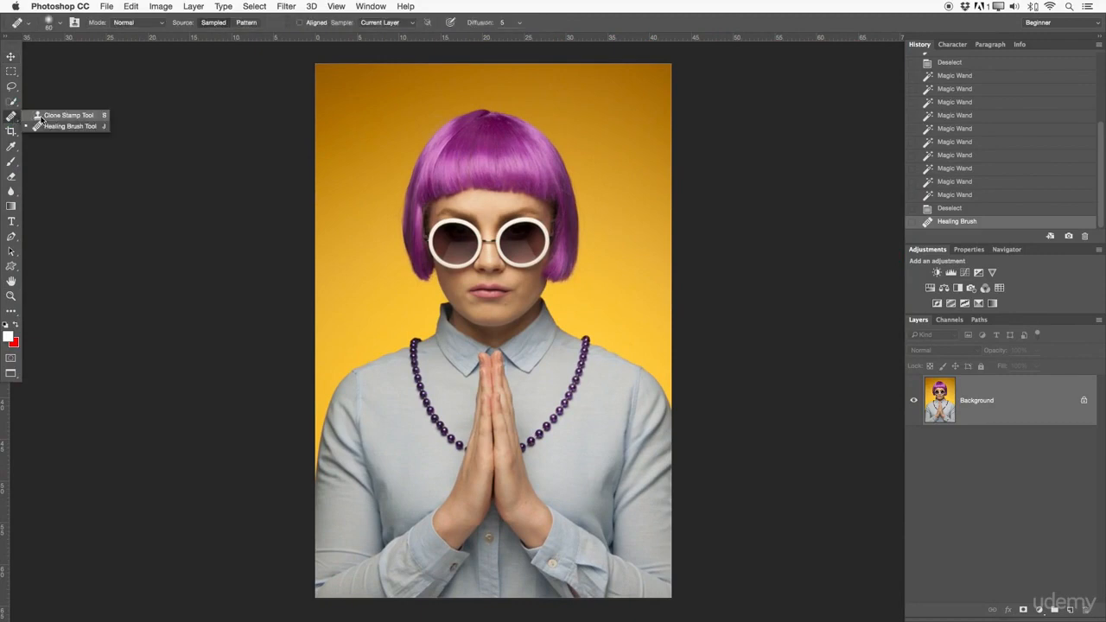
{"action": "left_click", "coordinate": [52, 115]}
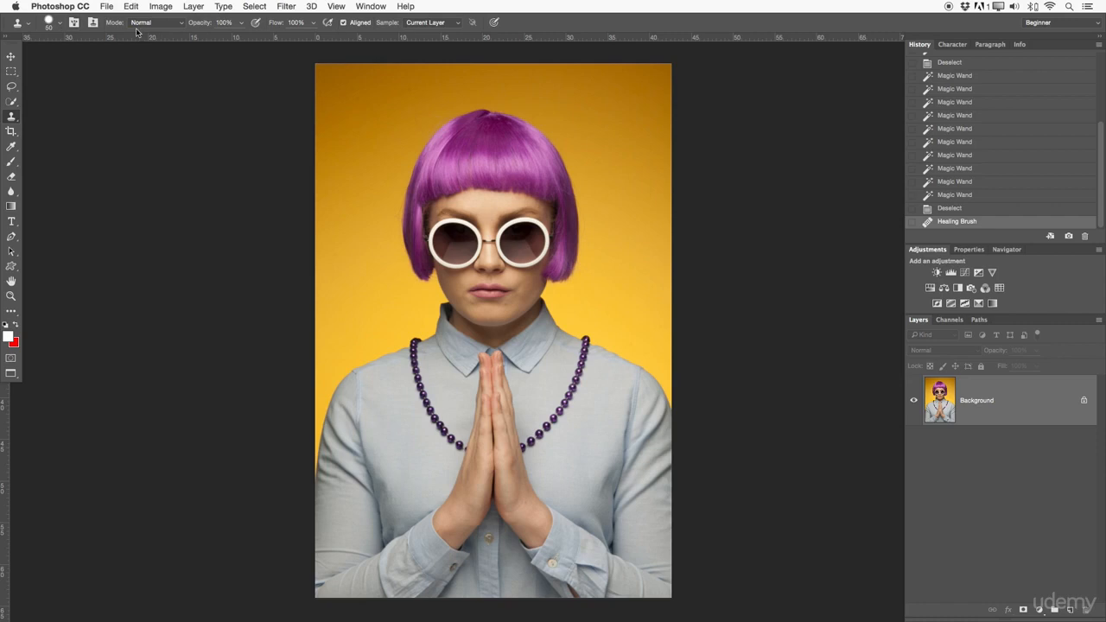
{"action": "left_click", "coordinate": [50, 24]}
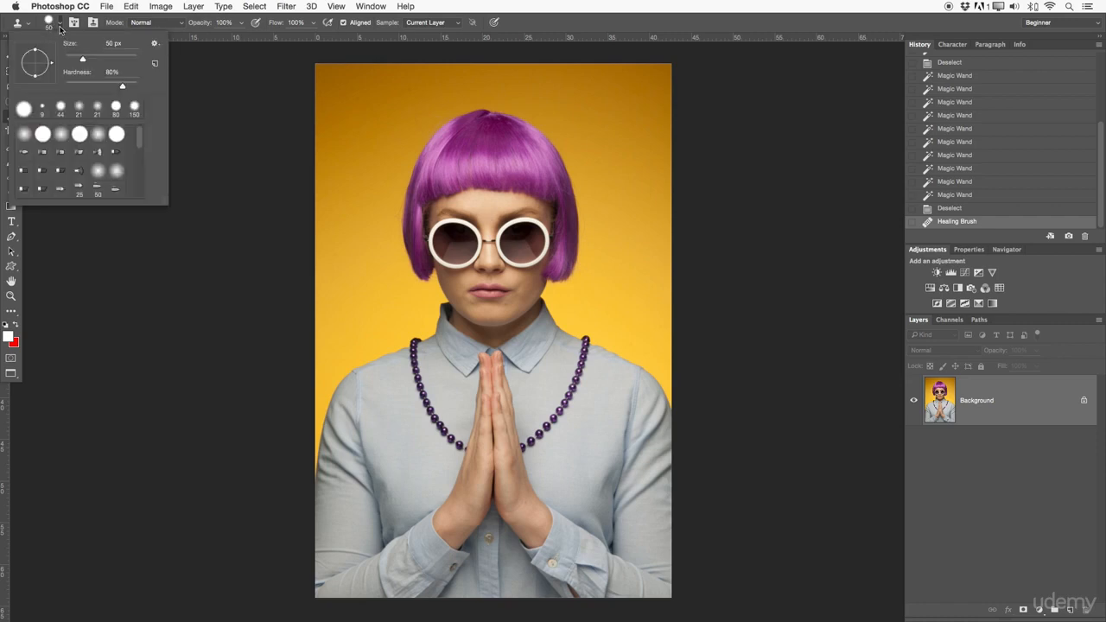
{"action": "left_click", "coordinate": [74, 24]}
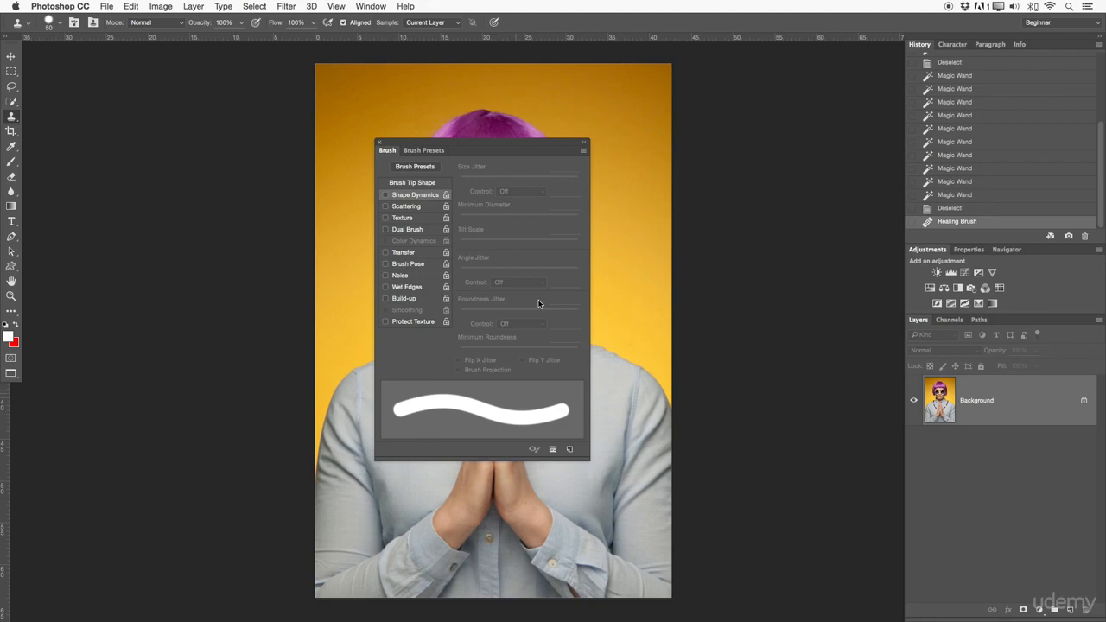
{"action": "left_click", "coordinate": [379, 142]}
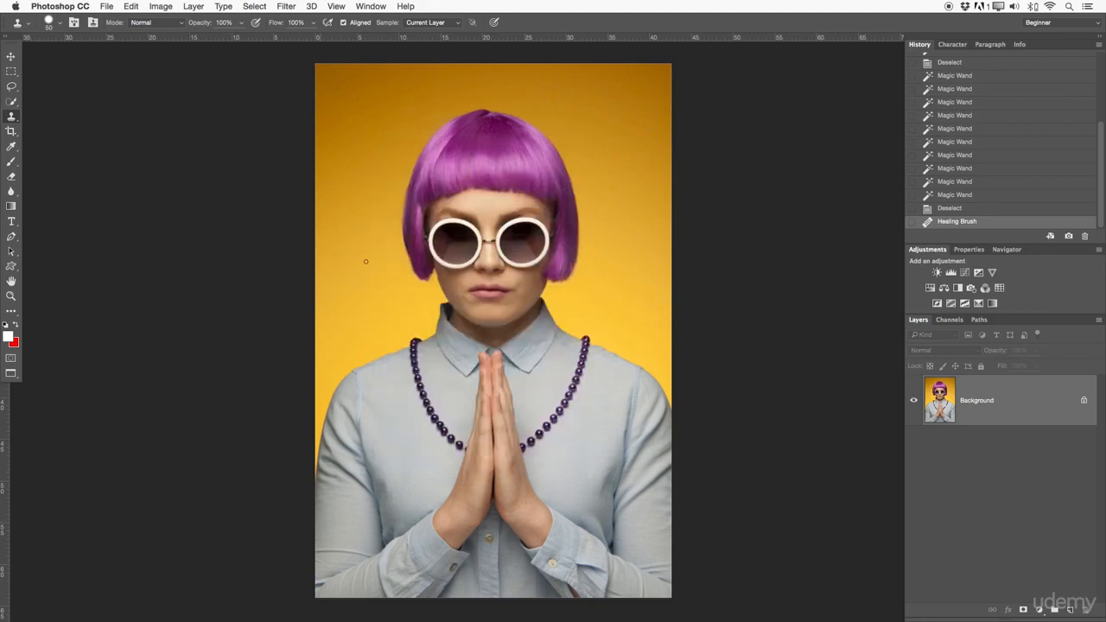
Review the Clone Source settings, the blending modes and the layer sampling choices of the Clone Stamp.
{"action": "left_click", "coordinate": [93, 24]}
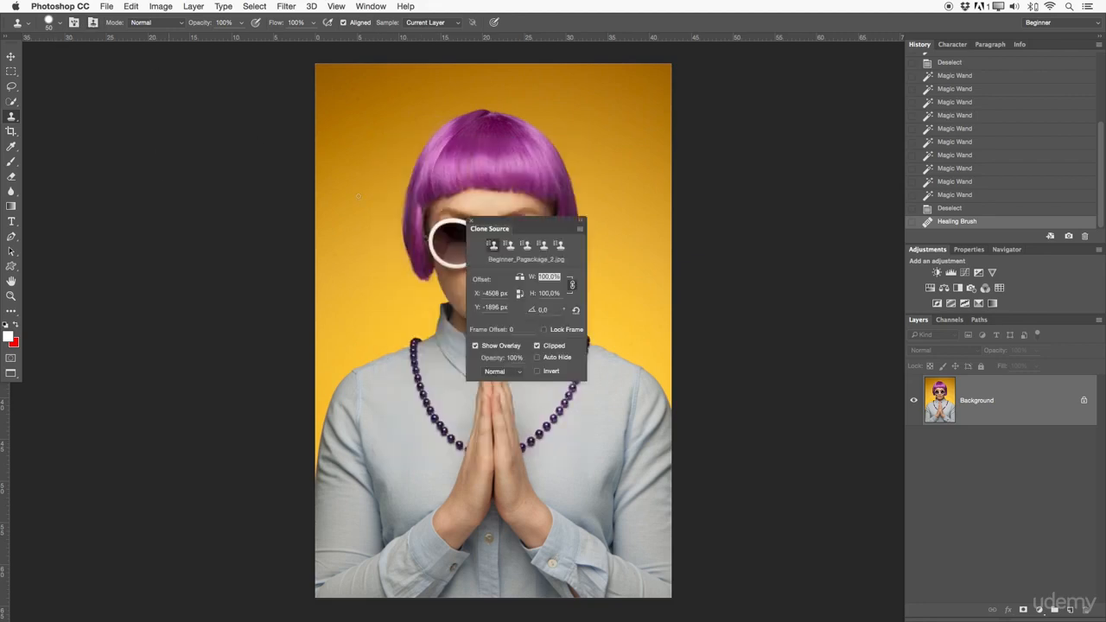
{"action": "left_click", "coordinate": [471, 222]}
{"action": "left_click", "coordinate": [145, 23]}
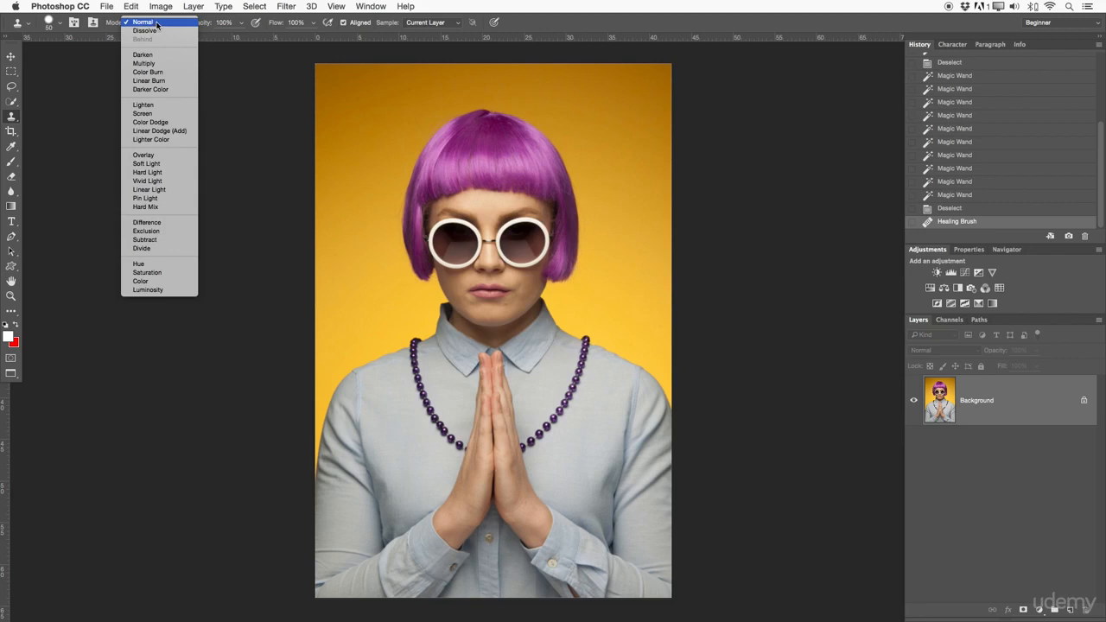
{"action": "left_click", "coordinate": [159, 24]}
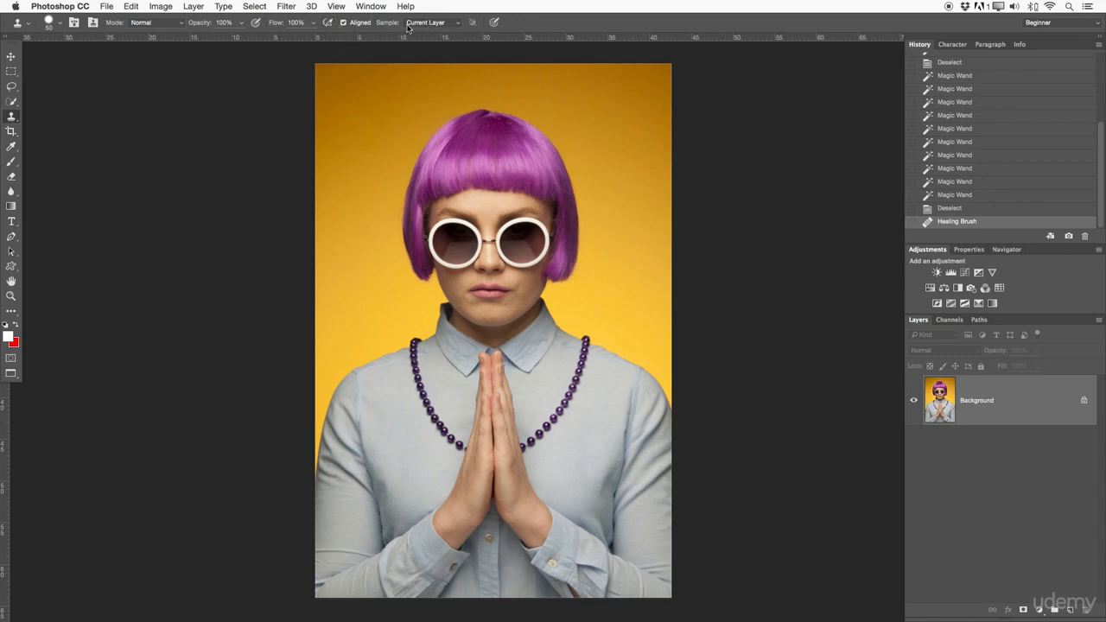
{"action": "left_click", "coordinate": [441, 24]}
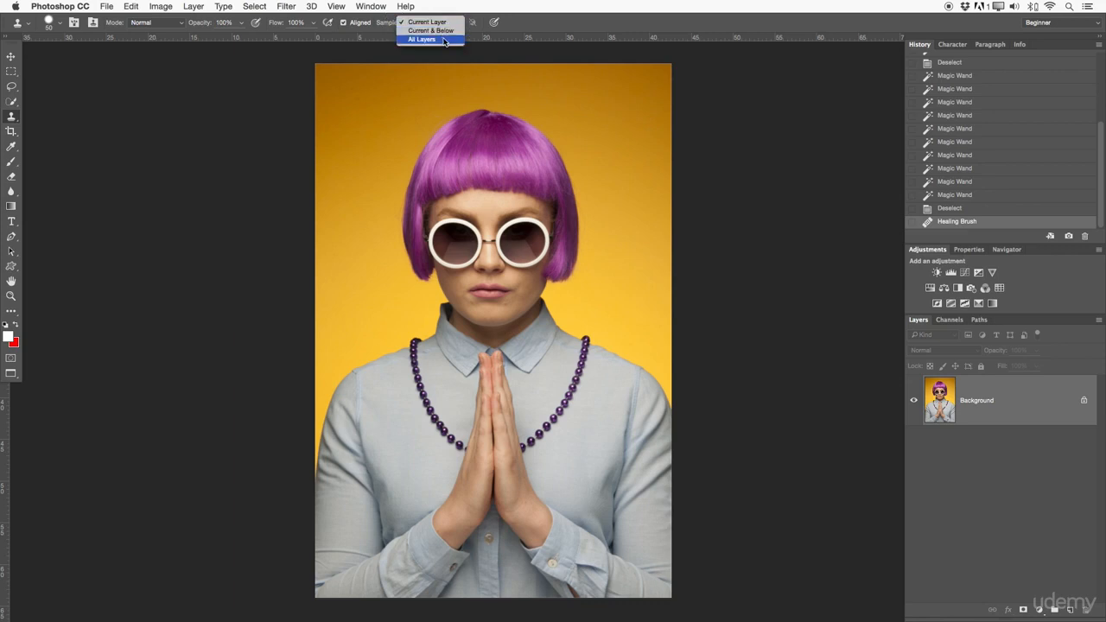
{"action": "left_click", "coordinate": [729, 143]}
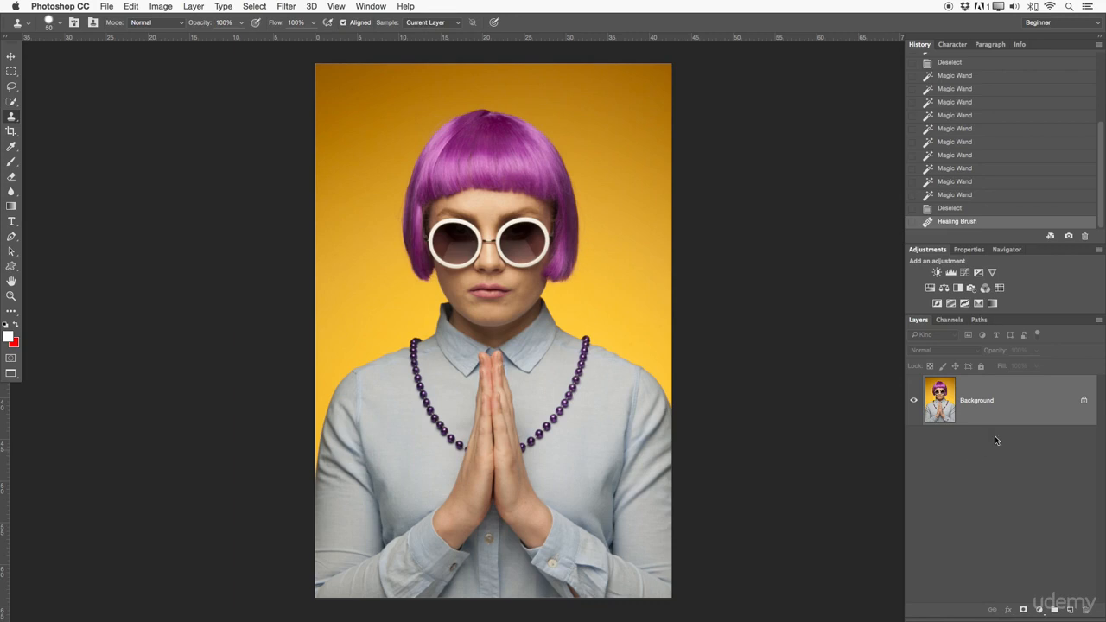
Convert the Background into a regular layer with the default name Layer 0 and duplicate it twice.
{"action": "double_click", "coordinate": [1003, 419]}
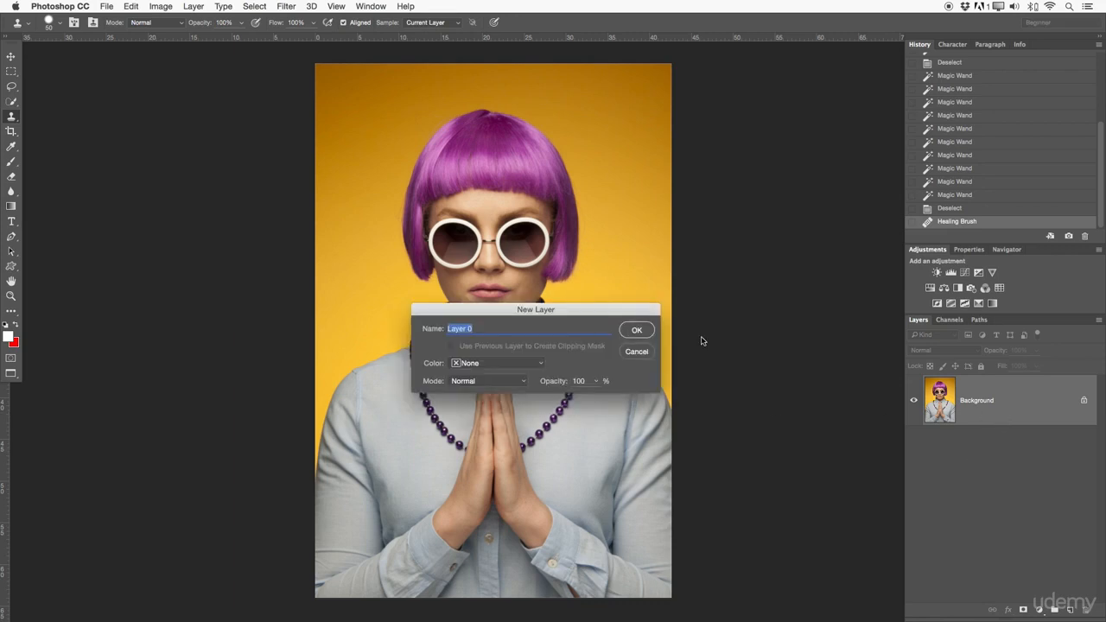
{"action": "left_click", "coordinate": [639, 330]}
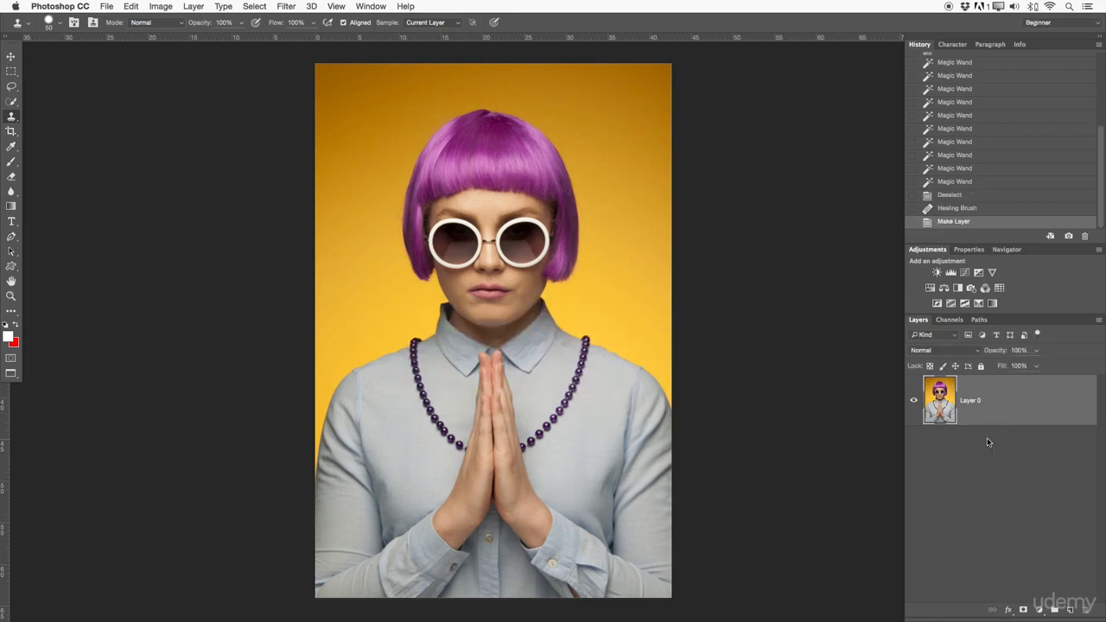
{"action": "key", "text": "super+j"}
{"action": "key", "text": "super+j"}
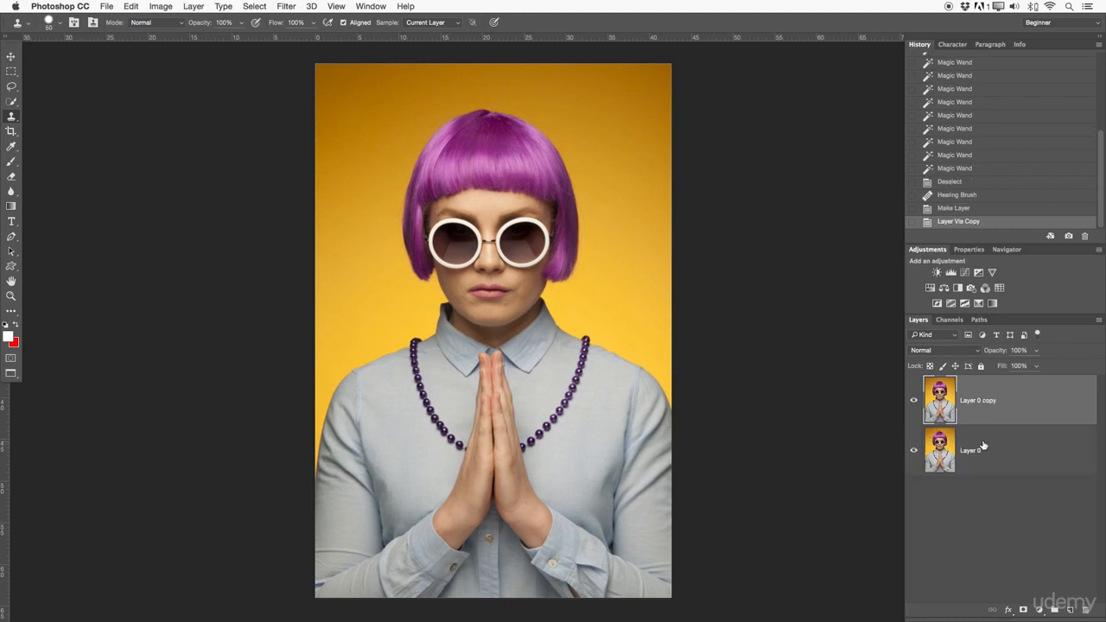
Rename the three layers 1, 2 and 3 from the lowest to the uppermost and select layer 3.
{"action": "mouse_move", "coordinate": [975, 514]}
{"action": "left_mouse_down"}
{"action": "mouse_move", "coordinate": [983, 506]}
{"action": "mouse_move", "coordinate": [994, 596]}
{"action": "mouse_move", "coordinate": [988, 517]}
{"action": "mouse_move", "coordinate": [977, 512]}
{"action": "left_mouse_up"}
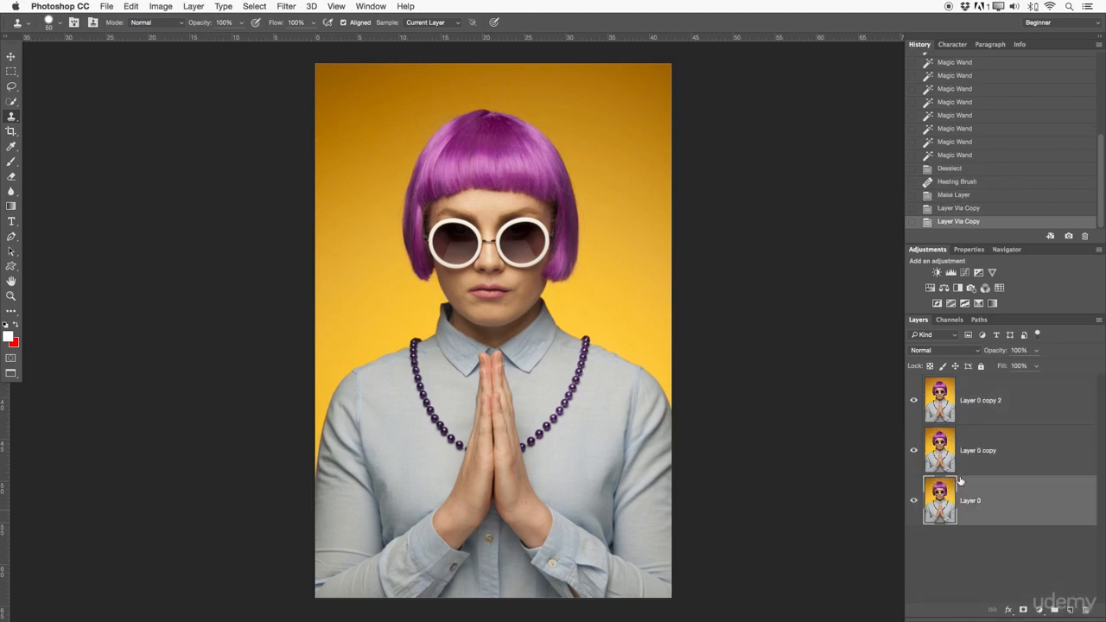
{"action": "double_click", "coordinate": [972, 499]}
{"action": "type", "text": "1"}
{"action": "double_click", "coordinate": [977, 451]}
{"action": "type", "text": "2"}
{"action": "left_click", "coordinate": [975, 402]}
{"action": "double_click", "coordinate": [975, 403]}
{"action": "type", "text": "3"}
{"action": "key", "text": "Return"}
{"action": "left_click", "coordinate": [1002, 462]}
{"action": "left_click", "coordinate": [1018, 387]}
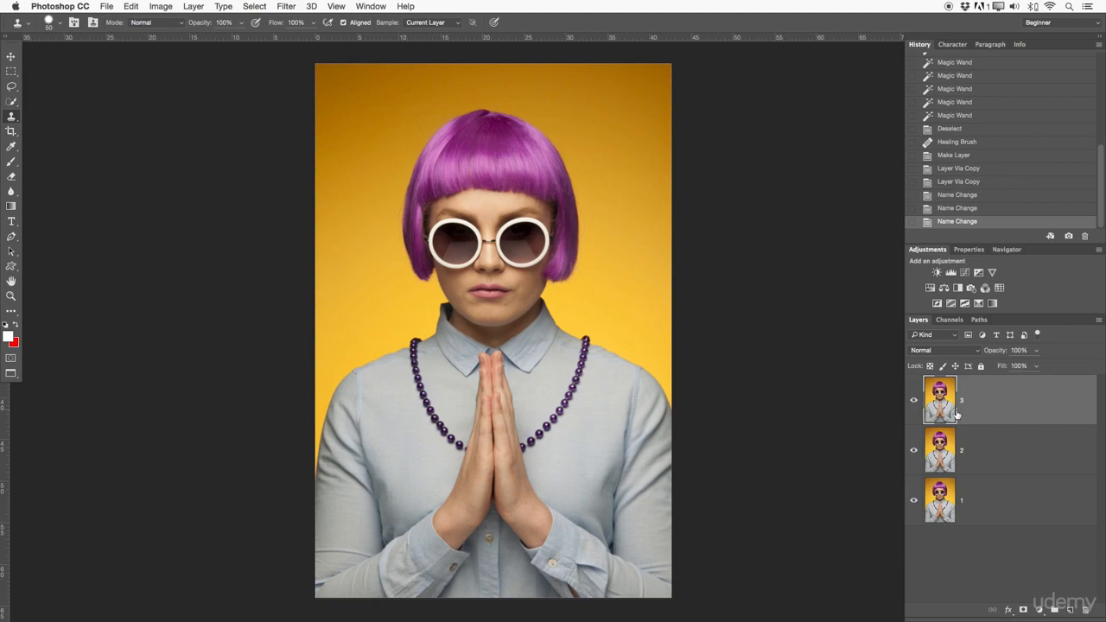
Compare the layer sampling choices of the Clone Stamp with those of the Healing Brush.
{"action": "left_click", "coordinate": [441, 23]}
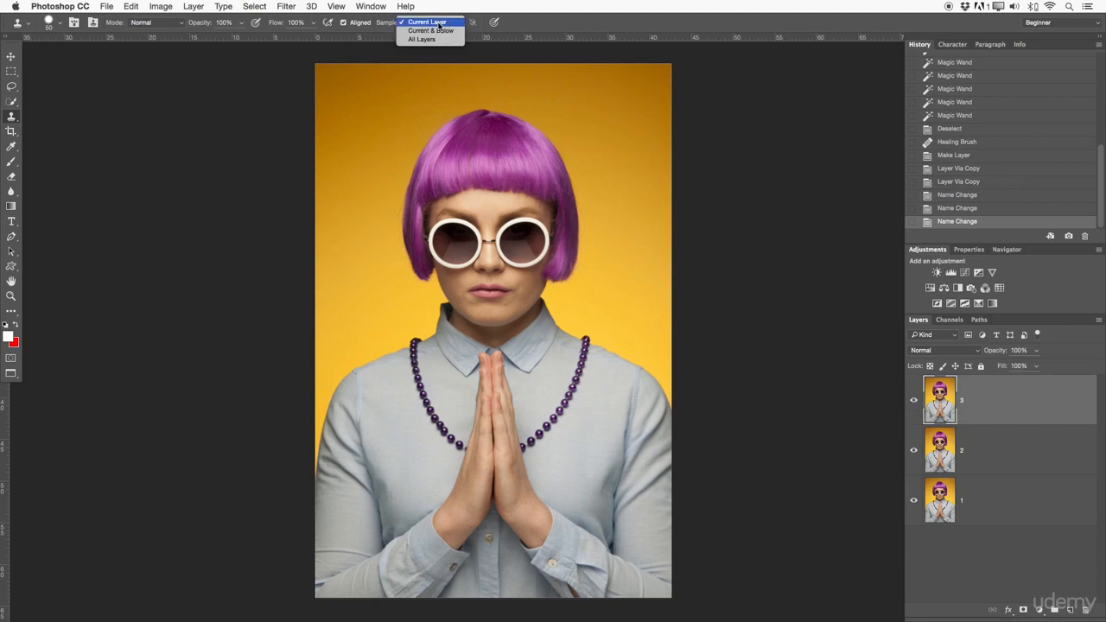
{"action": "left_click", "coordinate": [437, 24]}
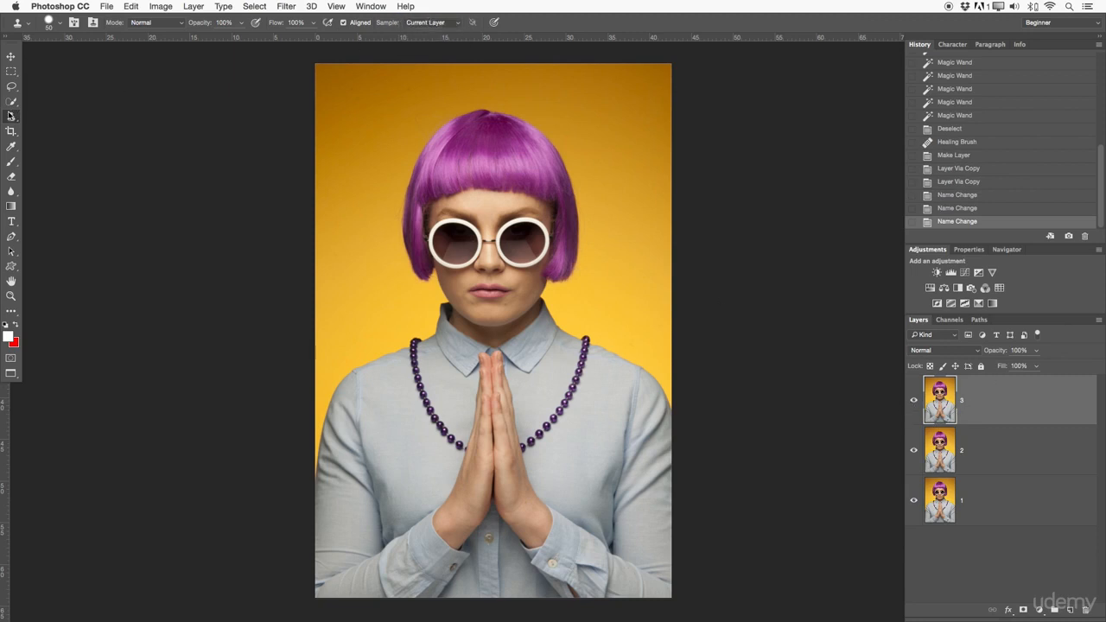
{"action": "left_click_drag", "start_coordinate": [11, 121], "coordinate": [64, 128]}
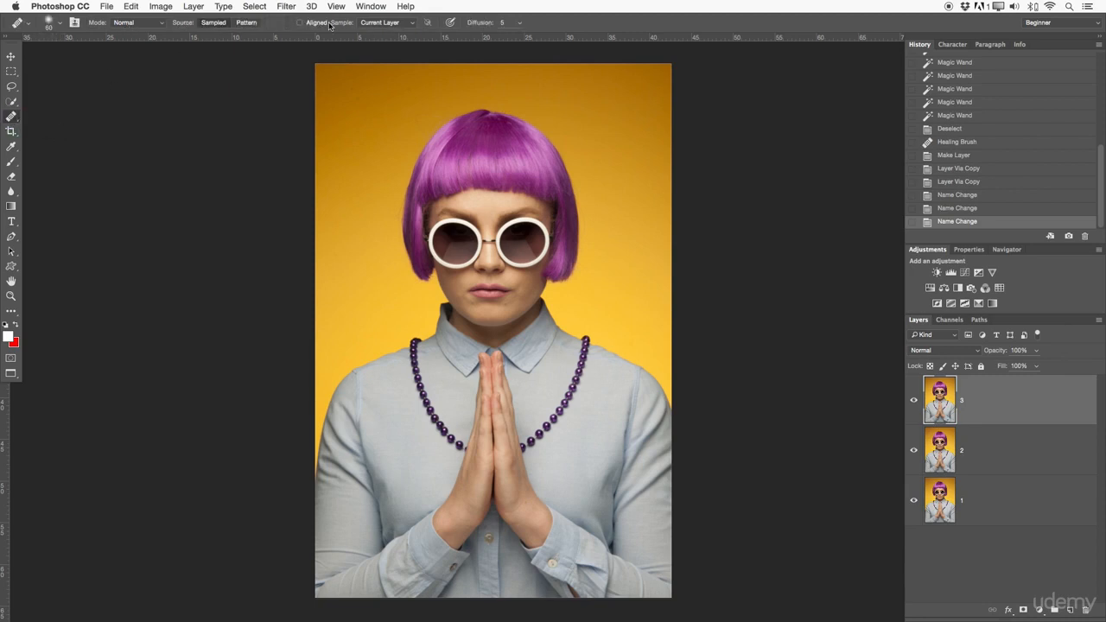
{"action": "left_click", "coordinate": [393, 24]}
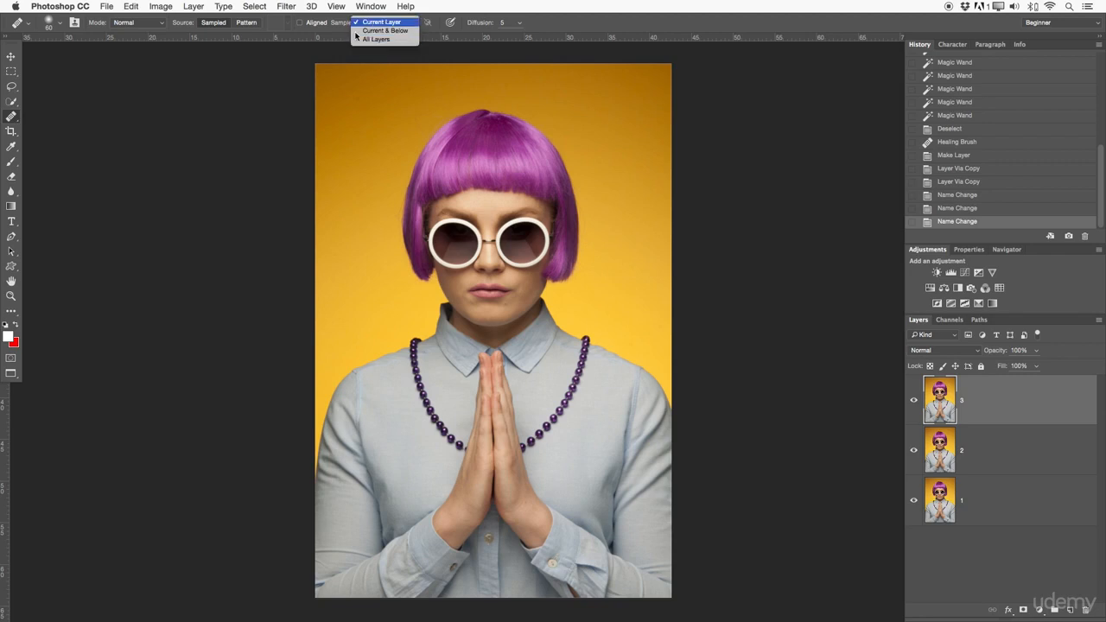
{"action": "left_click_drag", "start_coordinate": [12, 122], "coordinate": [61, 118]}
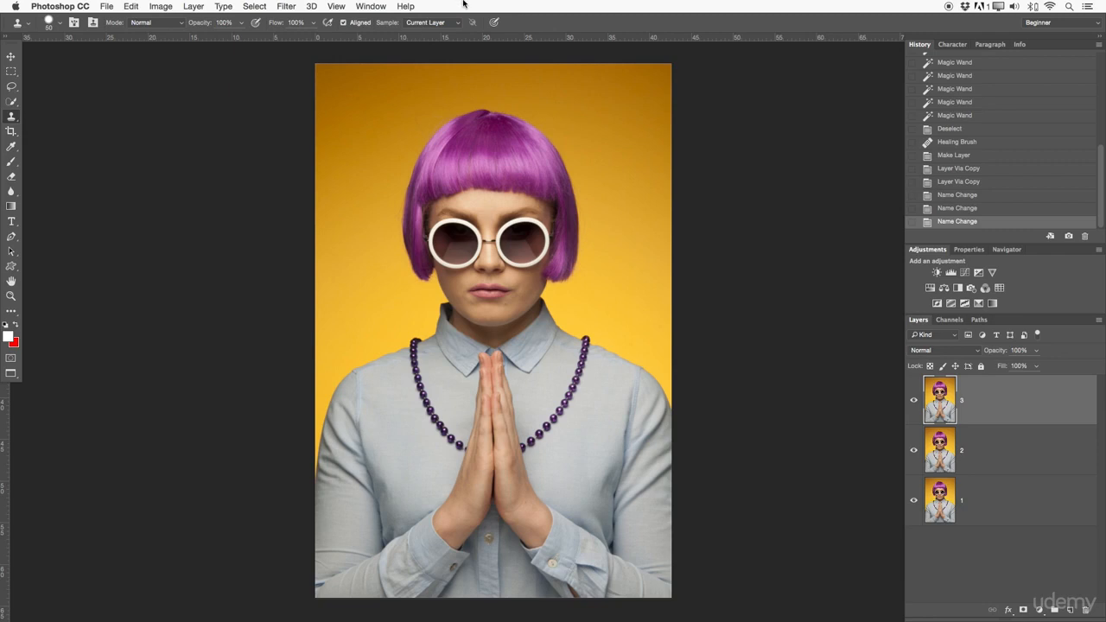
{"action": "left_click", "coordinate": [413, 25]}
{"action": "left_click", "coordinate": [446, 23]}
{"action": "left_click", "coordinate": [444, 28]}
Set the Clone Stamp to sample Current & Below and add layer 2 to the layer selection.
{"action": "key", "text": "z"}
{"action": "mouse_move", "coordinate": [552, 247]}
{"action": "left_mouse_down"}
{"action": "mouse_move", "coordinate": [583, 254]}
{"action": "mouse_move", "coordinate": [573, 258]}
{"action": "left_mouse_up"}
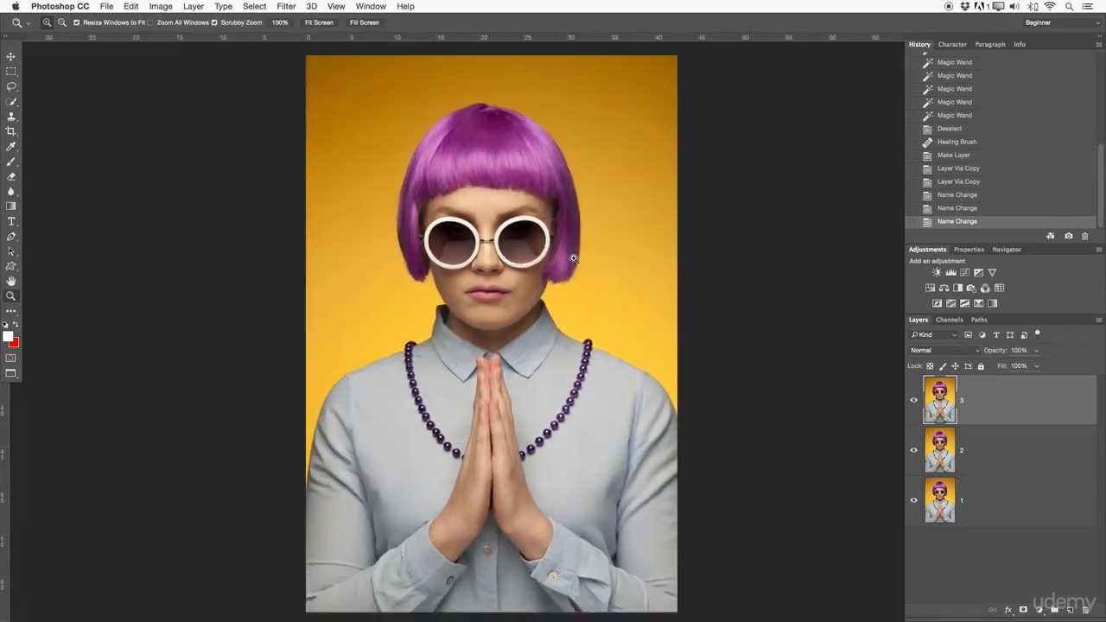
{"action": "left_click", "coordinate": [486, 343]}
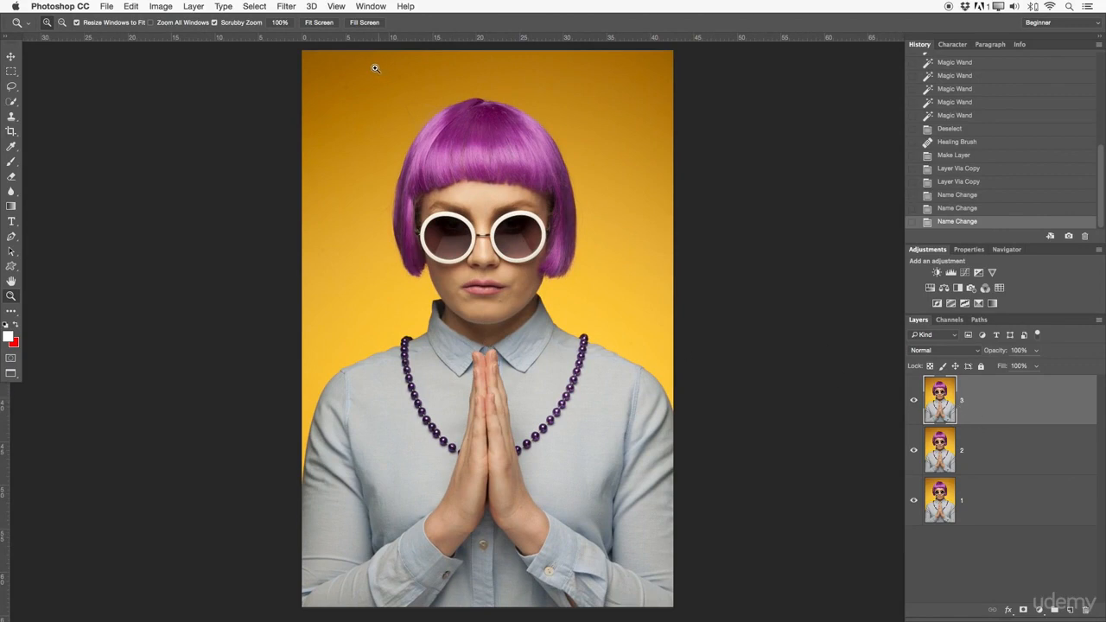
{"action": "key", "text": "s"}
{"action": "left_click", "coordinate": [427, 23]}
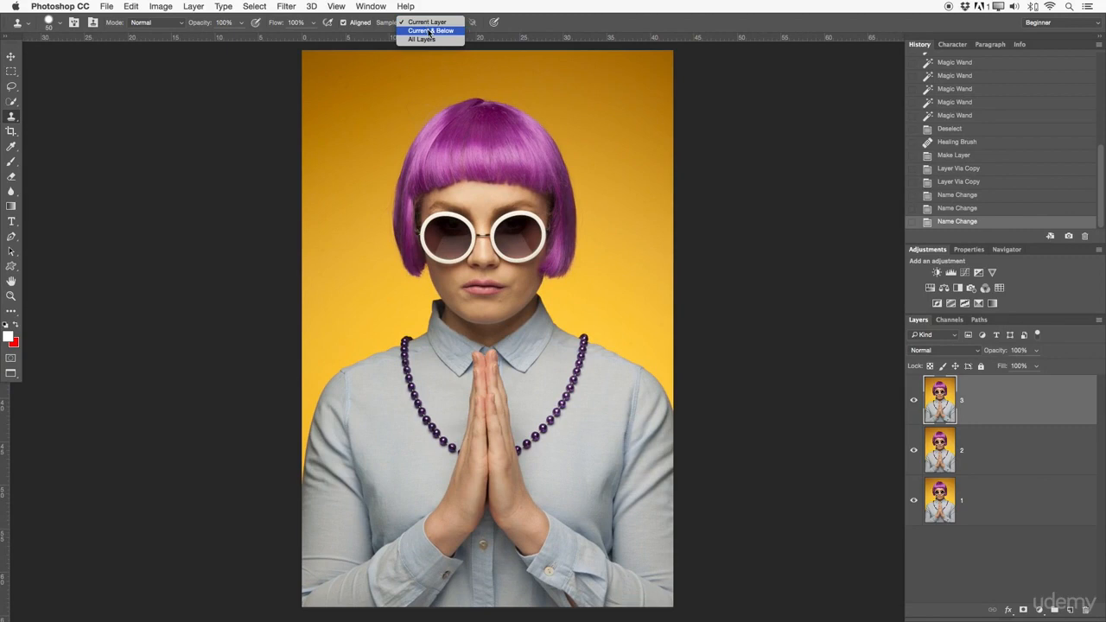
{"action": "left_click", "coordinate": [450, 32]}
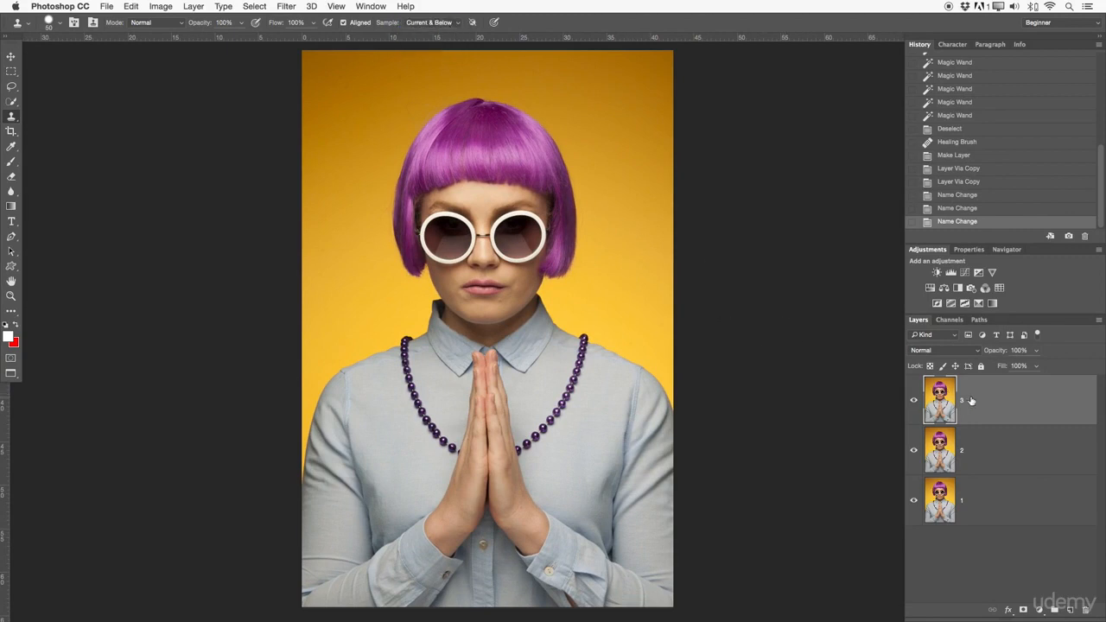
{"action": "left_click", "coordinate": [1012, 453], "text": "shift"}
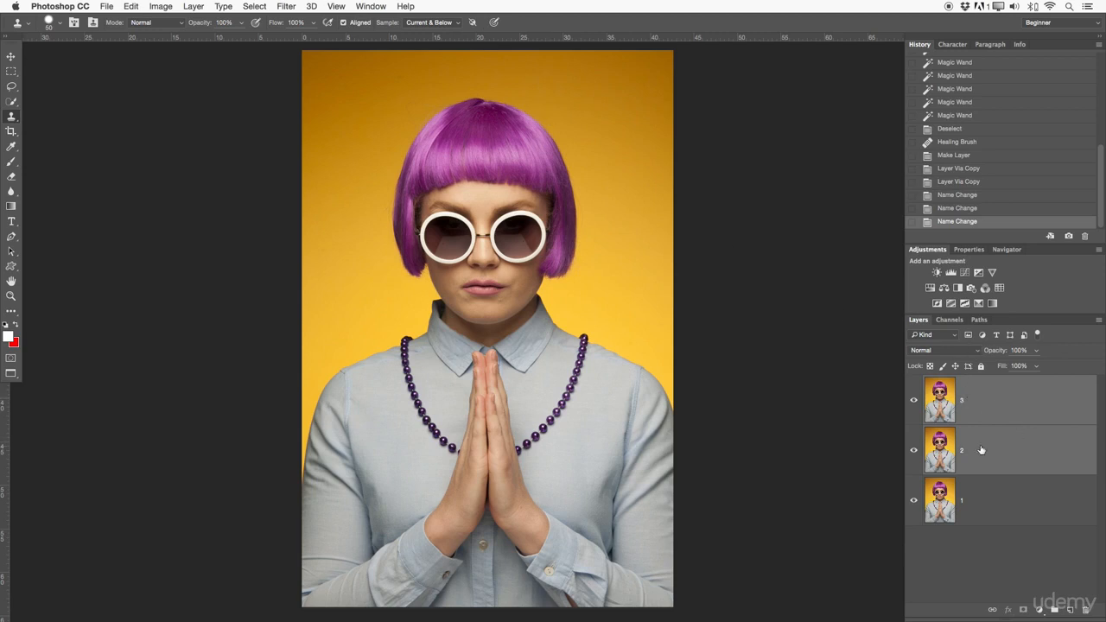
Set the Clone Stamp to sample All Layers and extend the selection to layer 1.
{"action": "left_click", "coordinate": [426, 23]}
{"action": "left_click", "coordinate": [424, 37]}
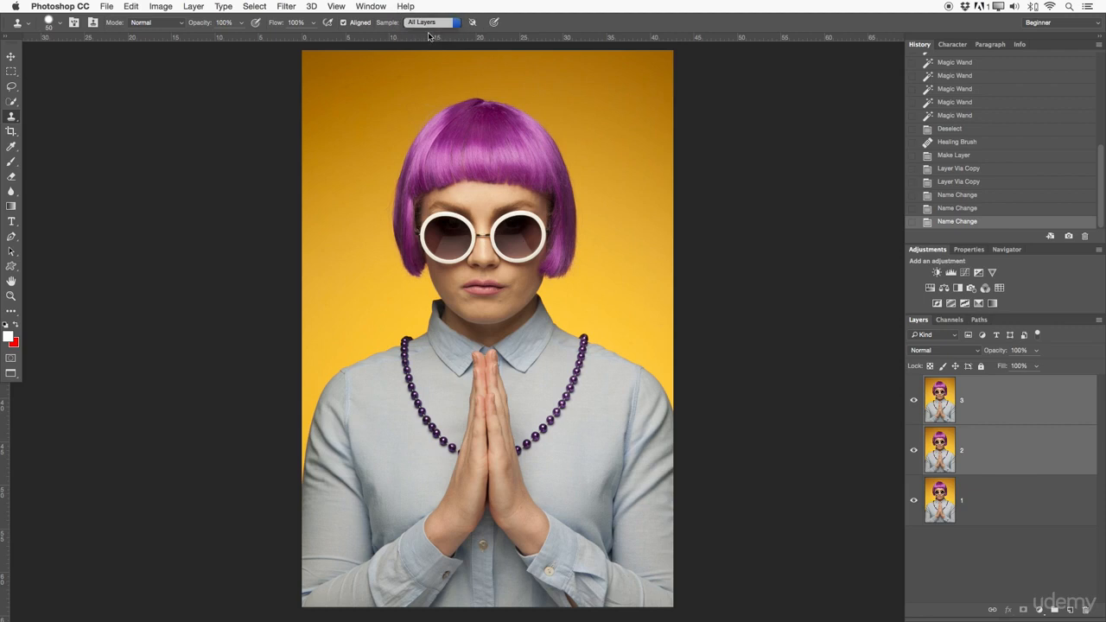
{"action": "left_click", "coordinate": [997, 505], "text": "shift"}
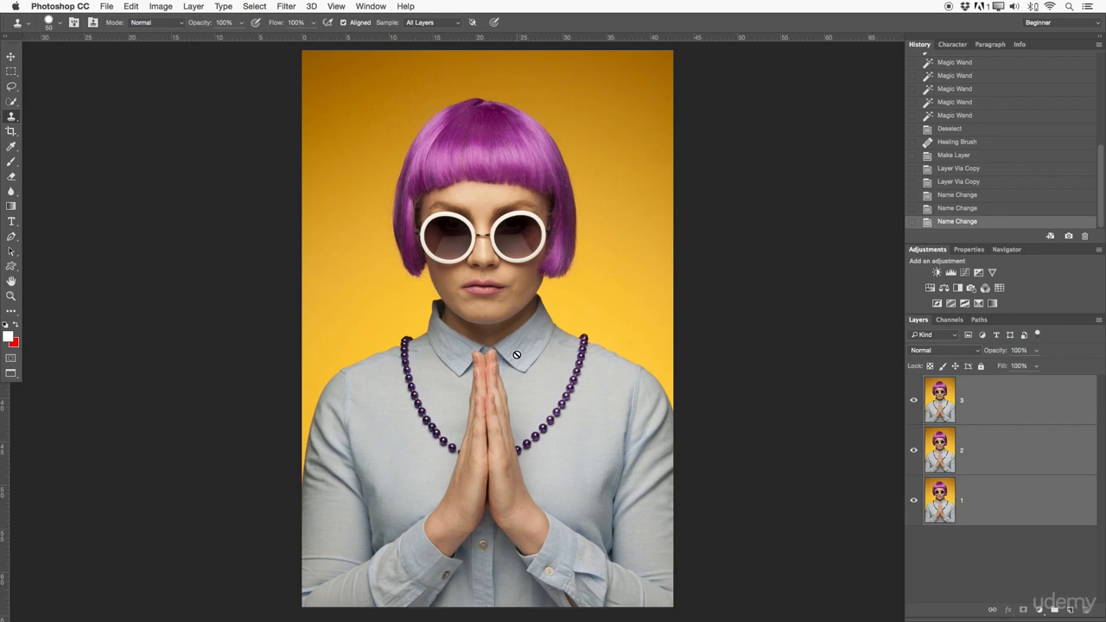
Set the Clone Stamp sampling to Current Layer and select layers 3 and 2 individually and together.
{"action": "left_click", "coordinate": [443, 23]}
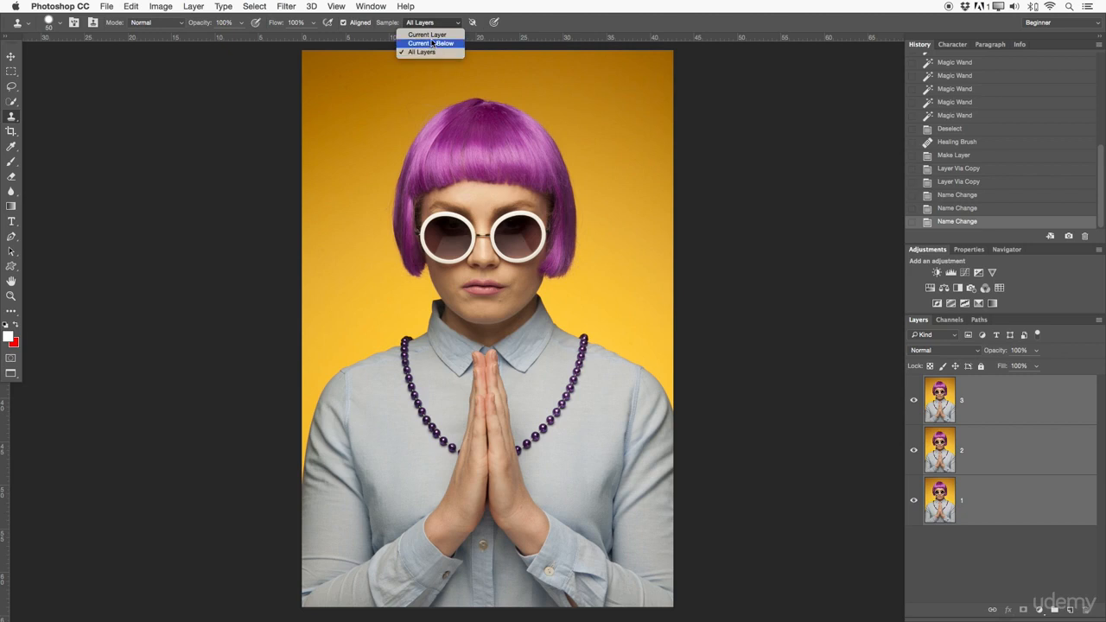
{"action": "left_click", "coordinate": [427, 34]}
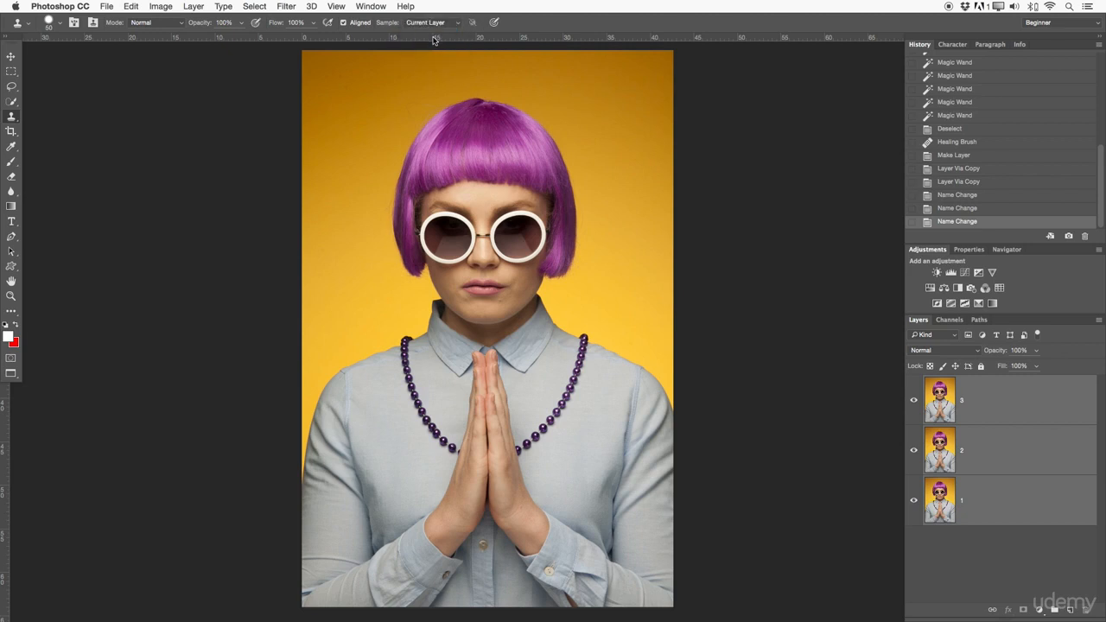
{"action": "left_click", "coordinate": [982, 421]}
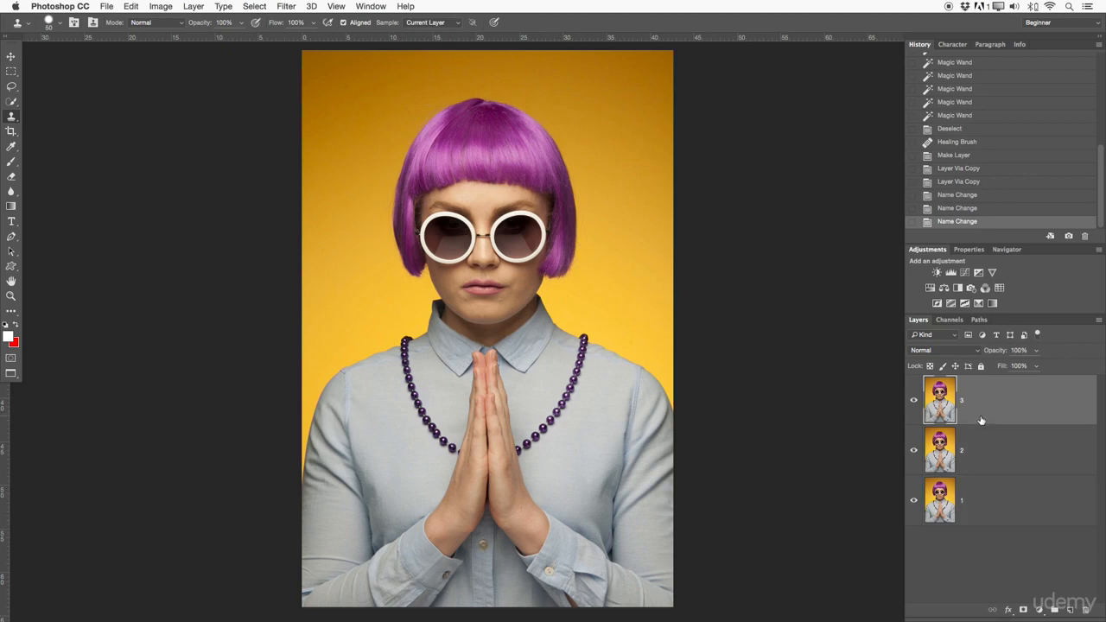
{"action": "left_click", "coordinate": [999, 465]}
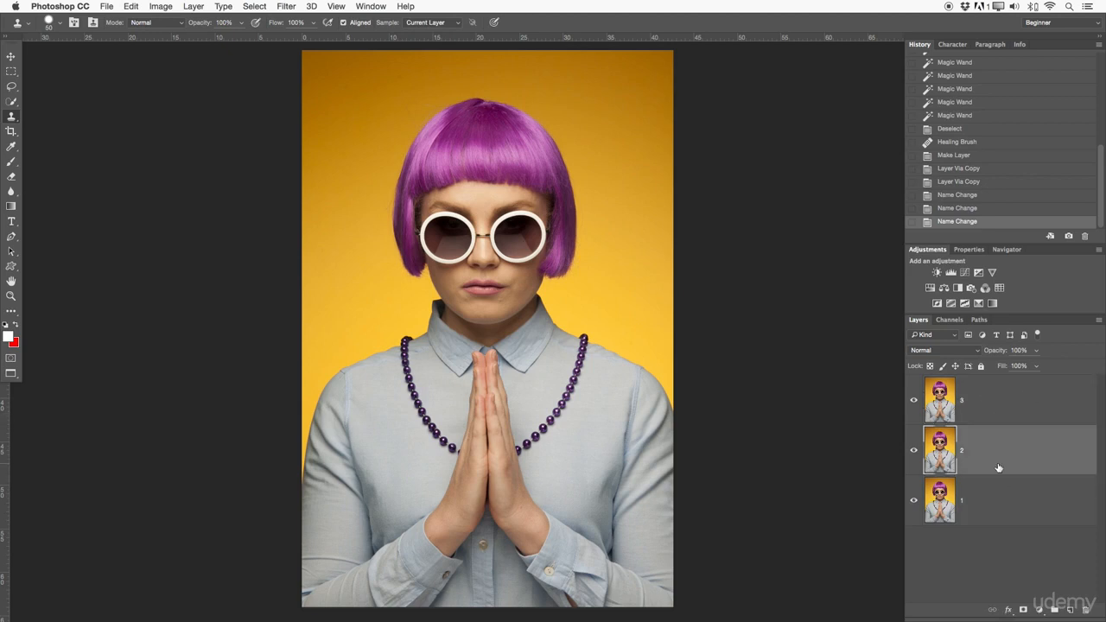
{"action": "left_click", "coordinate": [993, 415]}
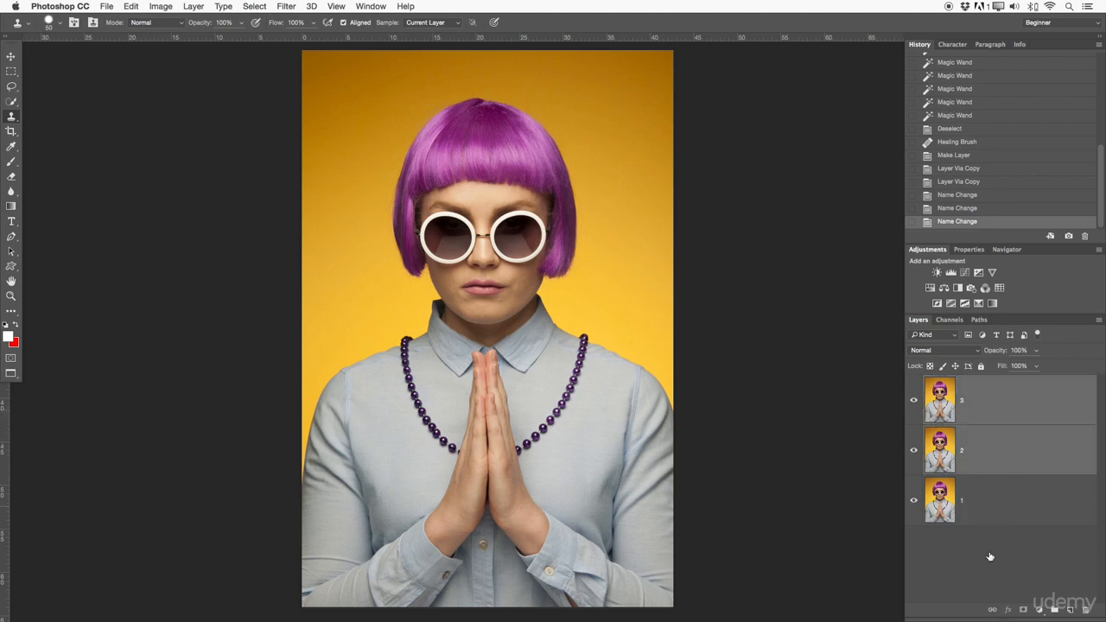
{"action": "left_click", "coordinate": [996, 536]}
Delete the duplicate layers 3 and 2, keeping only layer 1.
{"action": "left_click", "coordinate": [989, 420]}
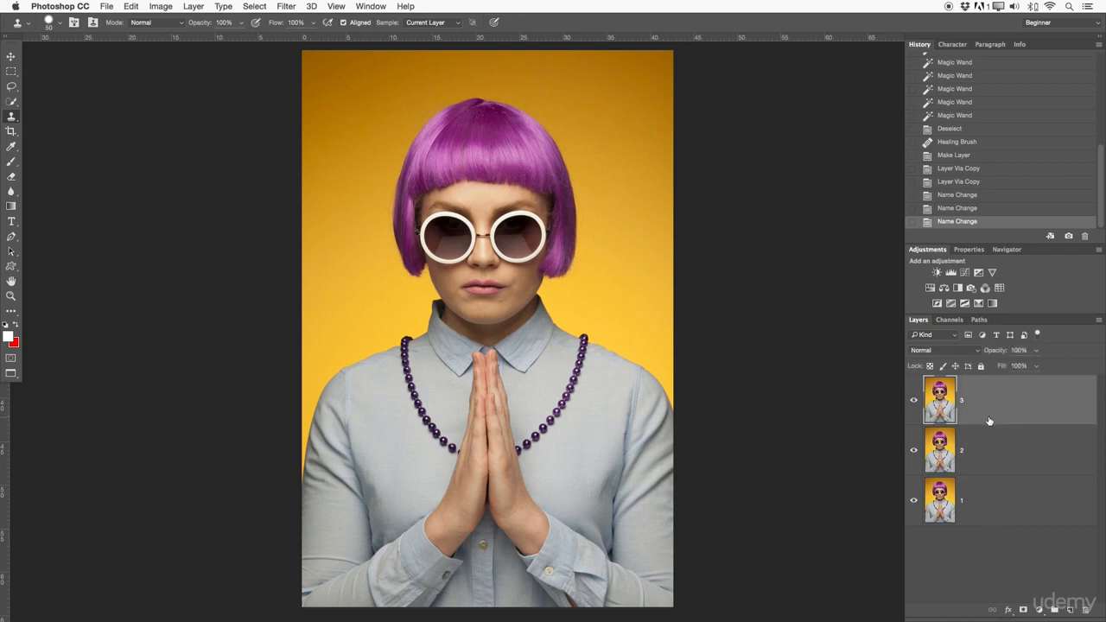
{"action": "key", "text": "Delete"}
{"action": "key", "text": "Delete"}
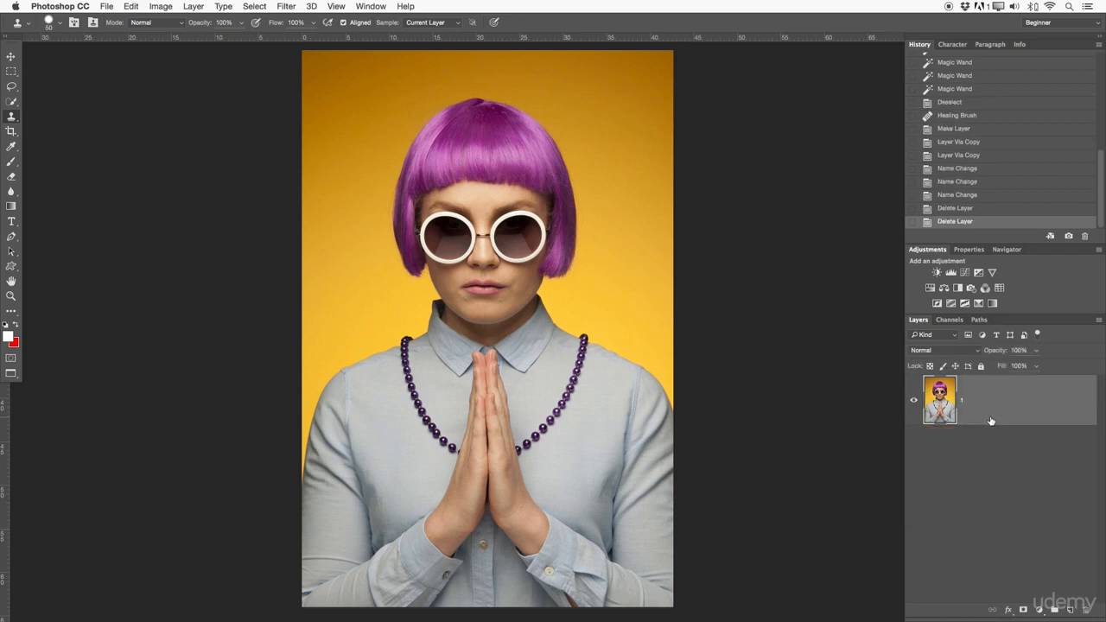
Switch to the Brush tool and add a new empty layer above the portrait layer.
{"action": "left_click", "coordinate": [10, 130]}
{"action": "left_click", "coordinate": [11, 116]}
{"action": "key", "text": "z"}
{"action": "mouse_move", "coordinate": [491, 240]}
{"action": "left_mouse_down"}
{"action": "mouse_move", "coordinate": [573, 254]}
{"action": "mouse_move", "coordinate": [593, 271]}
{"action": "mouse_move", "coordinate": [481, 267]}
{"action": "mouse_move", "coordinate": [548, 267]}
{"action": "mouse_move", "coordinate": [565, 243]}
{"action": "mouse_move", "coordinate": [636, 210]}
{"action": "left_mouse_up"}
{"action": "scroll", "coordinate": [715, 325], "scroll_direction": "up", "scroll_amount": 3}
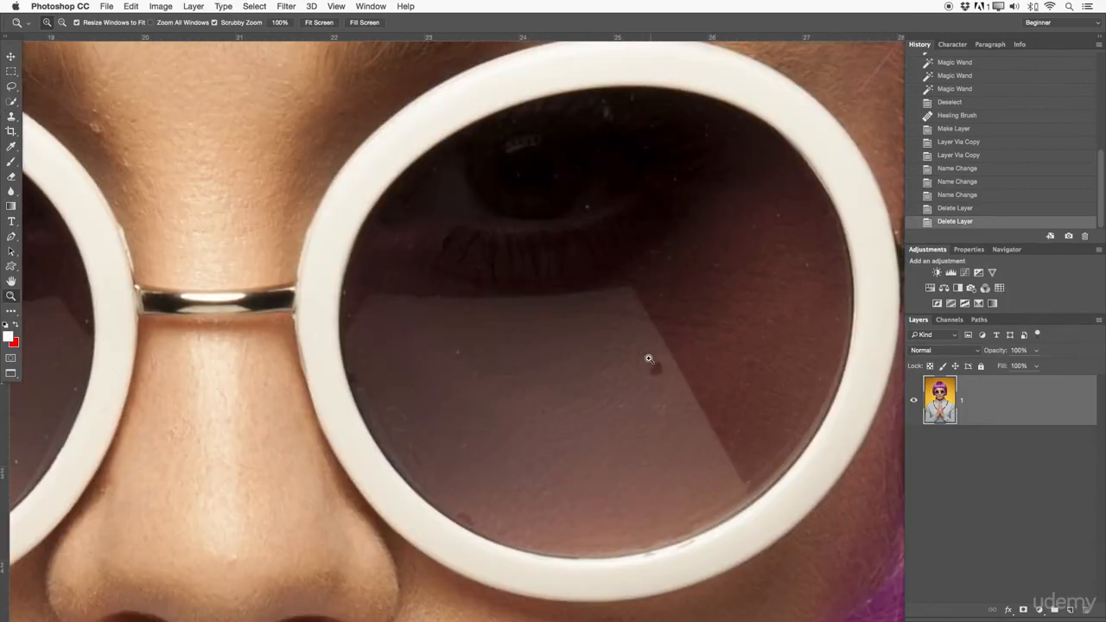
{"action": "key", "text": "b"}
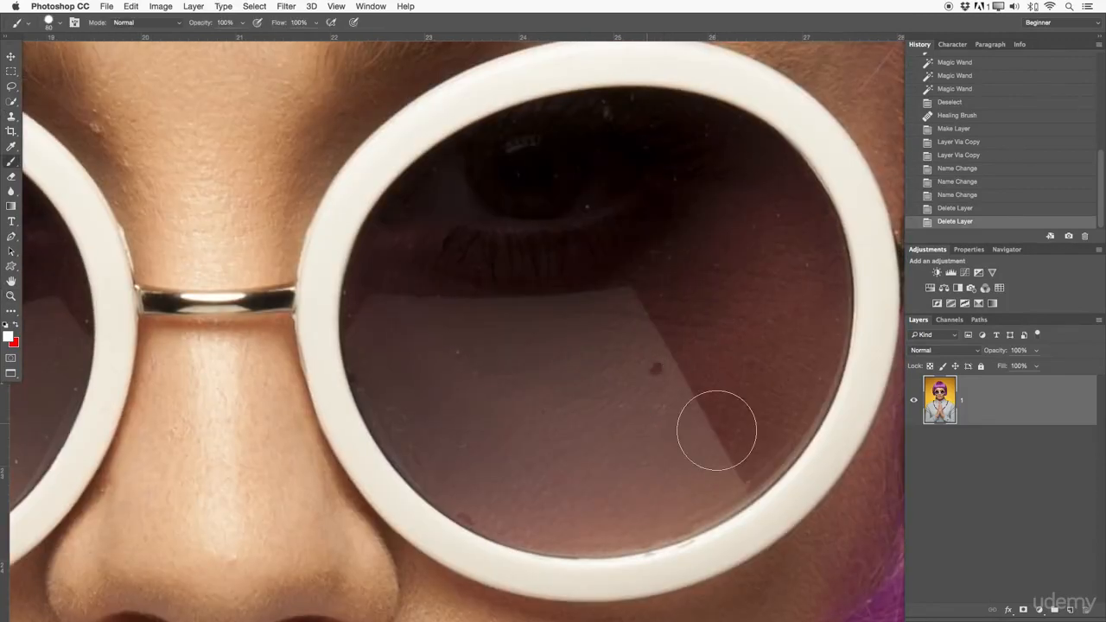
{"action": "left_click", "coordinate": [1070, 613]}
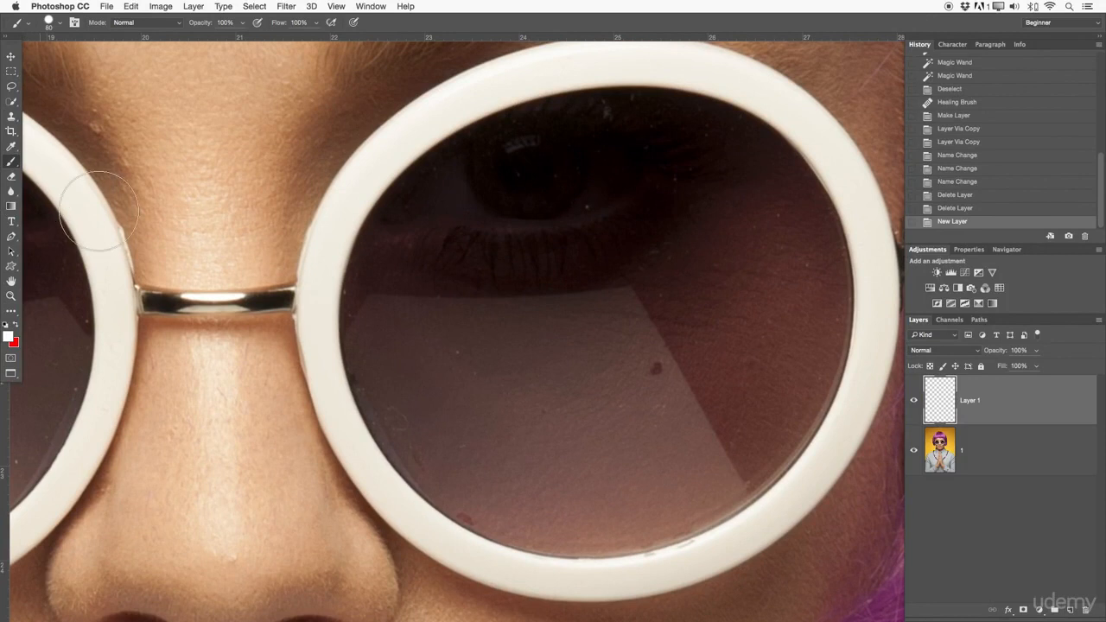
With a much smaller red brush, circle the dark spot on the right-hand sunglasses lens and draw an arrow pointing at it.
{"action": "key", "text": "x"}
{"action": "key", "text": "bracketleft"}
{"action": "key", "text": "bracketleft"}
{"action": "key", "text": "bracketleft"}
{"action": "key", "text": "bracketleft"}
{"action": "key", "text": "bracketleft"}
{"action": "key", "text": "bracketleft"}
{"action": "key", "text": "bracketleft"}
{"action": "key", "text": "bracketleft"}
{"action": "mouse_move", "coordinate": [672, 332]}
{"action": "left_mouse_down"}
{"action": "mouse_move", "coordinate": [748, 455]}
{"action": "mouse_move", "coordinate": [654, 282]}
{"action": "left_mouse_up"}
{"action": "mouse_move", "coordinate": [676, 352]}
{"action": "left_mouse_down"}
{"action": "mouse_move", "coordinate": [686, 360]}
{"action": "mouse_move", "coordinate": [700, 336]}
{"action": "mouse_move", "coordinate": [679, 367]}
{"action": "mouse_move", "coordinate": [695, 375]}
{"action": "mouse_move", "coordinate": [726, 349]}
{"action": "left_mouse_up"}
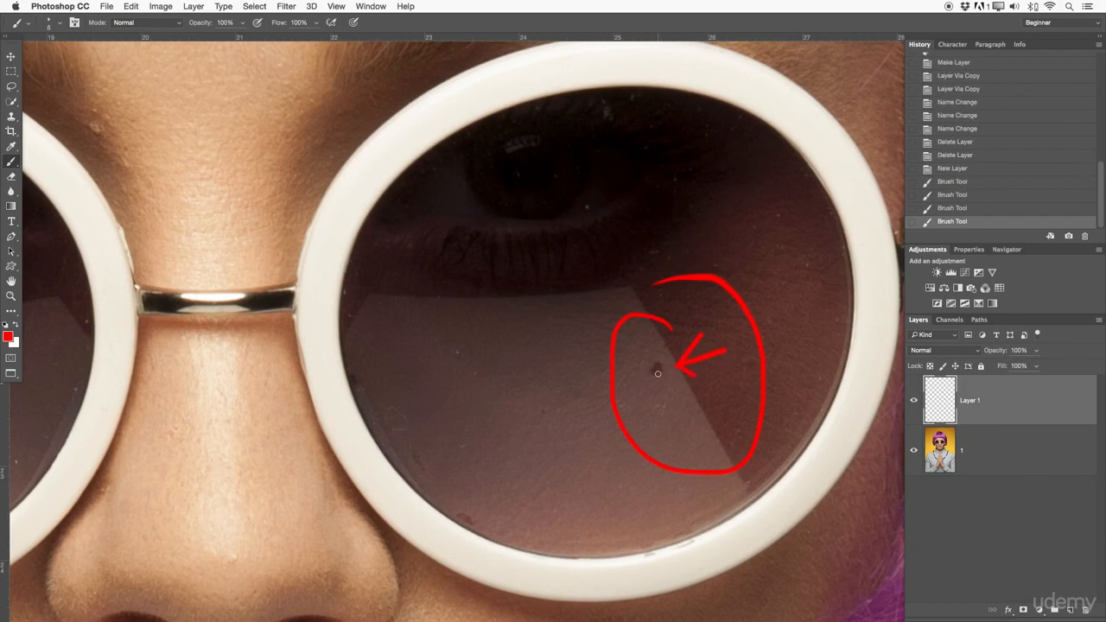
Hide Layer 1 with the red markings and select the portrait layer named 1.
{"action": "left_click", "coordinate": [915, 402]}
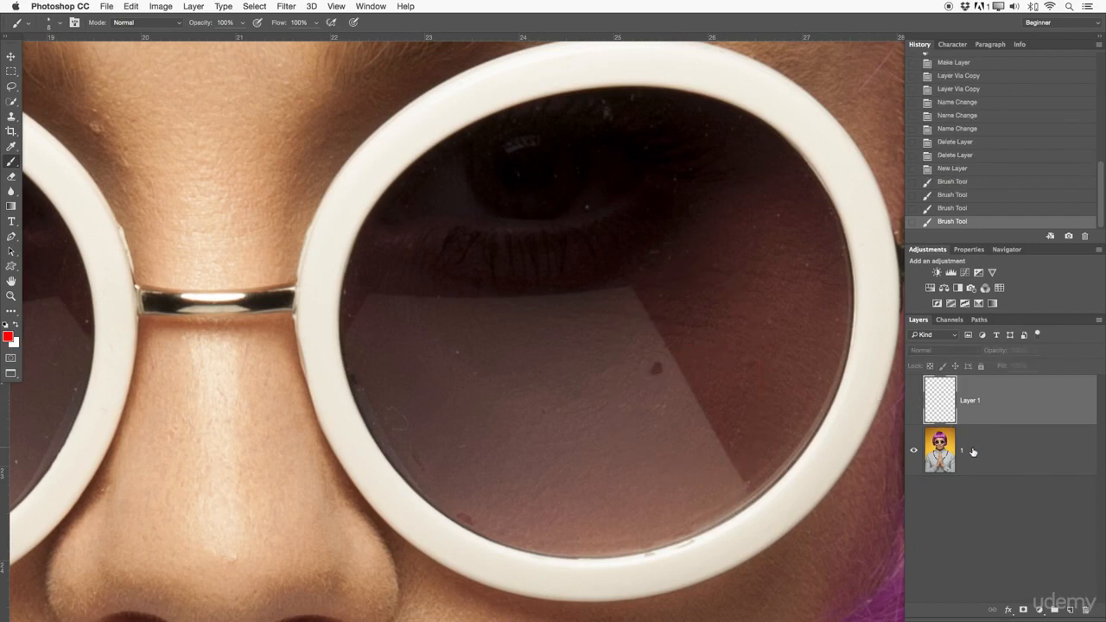
{"action": "left_click", "coordinate": [971, 450]}
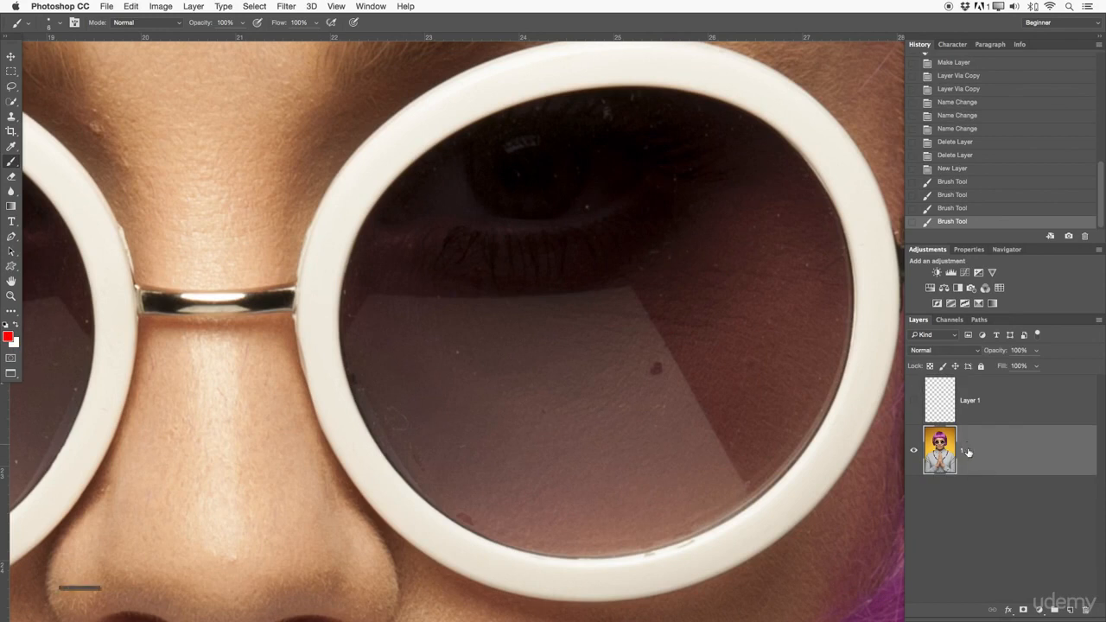
Try to cover the dark spot on the right-hand sunglasses lens with a small Clone Stamp brush, sampling the nearby lens area.
{"action": "key", "text": "s"}
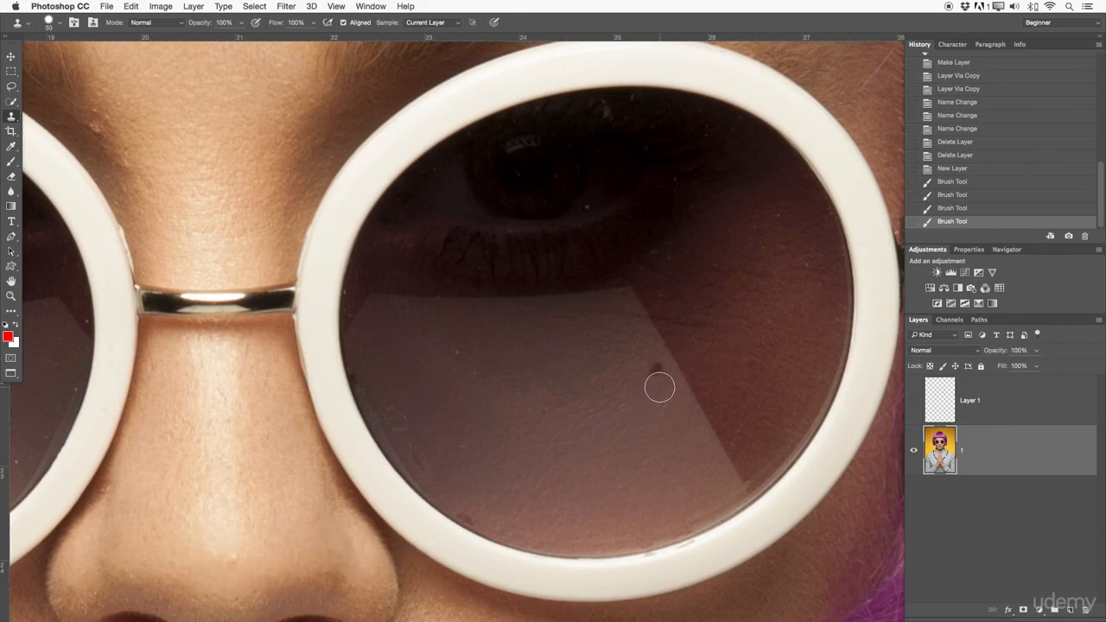
{"action": "left_click_drag", "start_coordinate": [644, 400], "coordinate": [636, 372]}
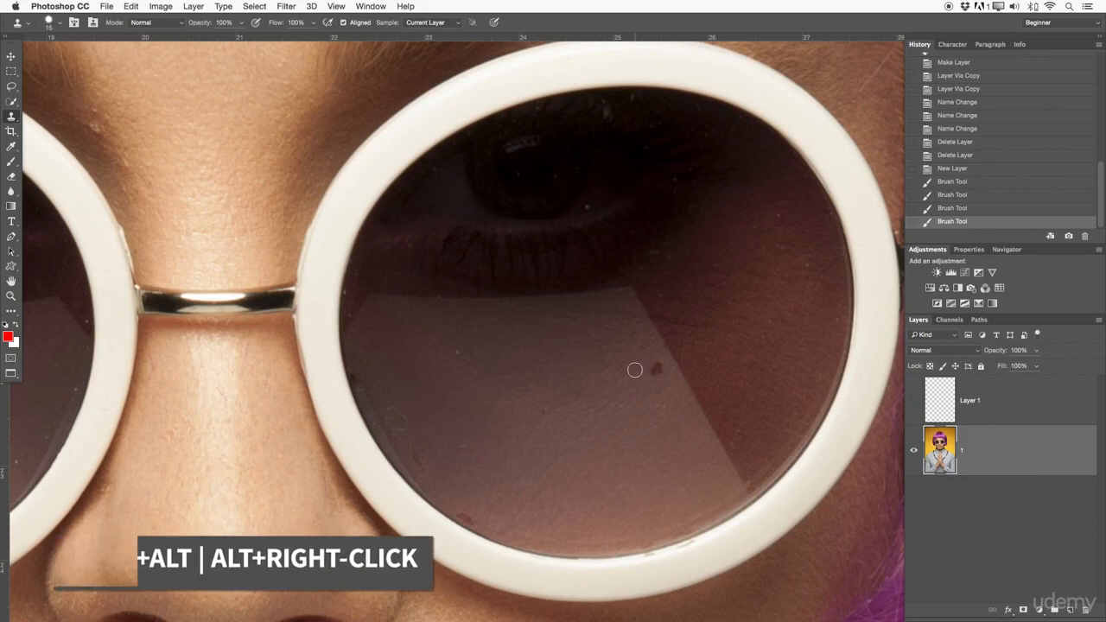
{"action": "left_click_drag", "start_coordinate": [633, 402], "coordinate": [633, 410]}
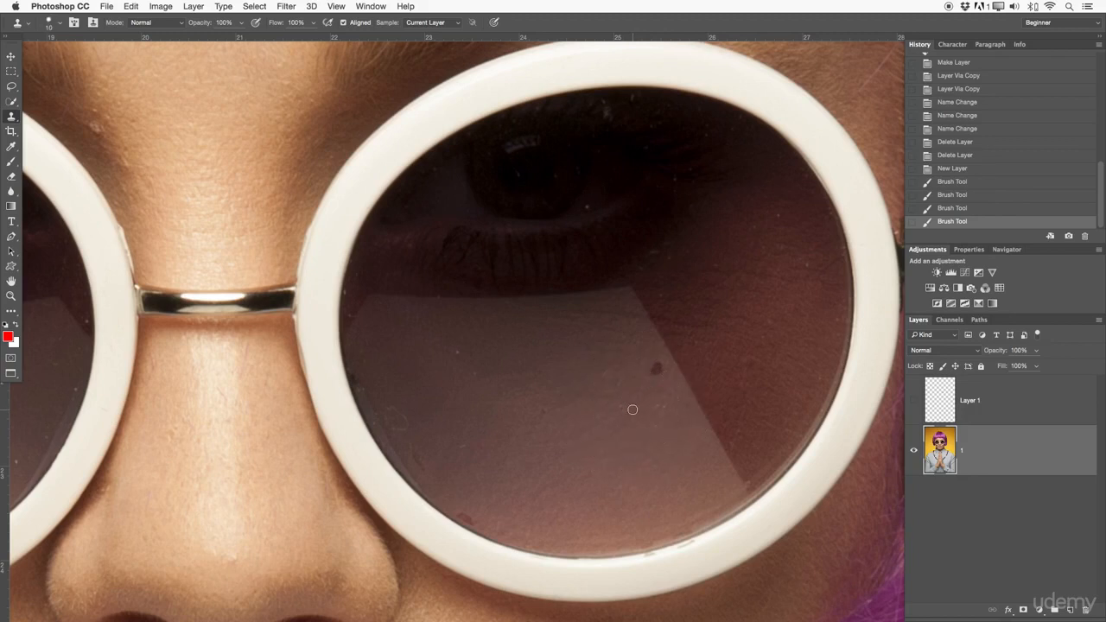
{"action": "left_click_drag", "start_coordinate": [649, 407], "coordinate": [657, 188]}
{"action": "left_click", "coordinate": [655, 371]}
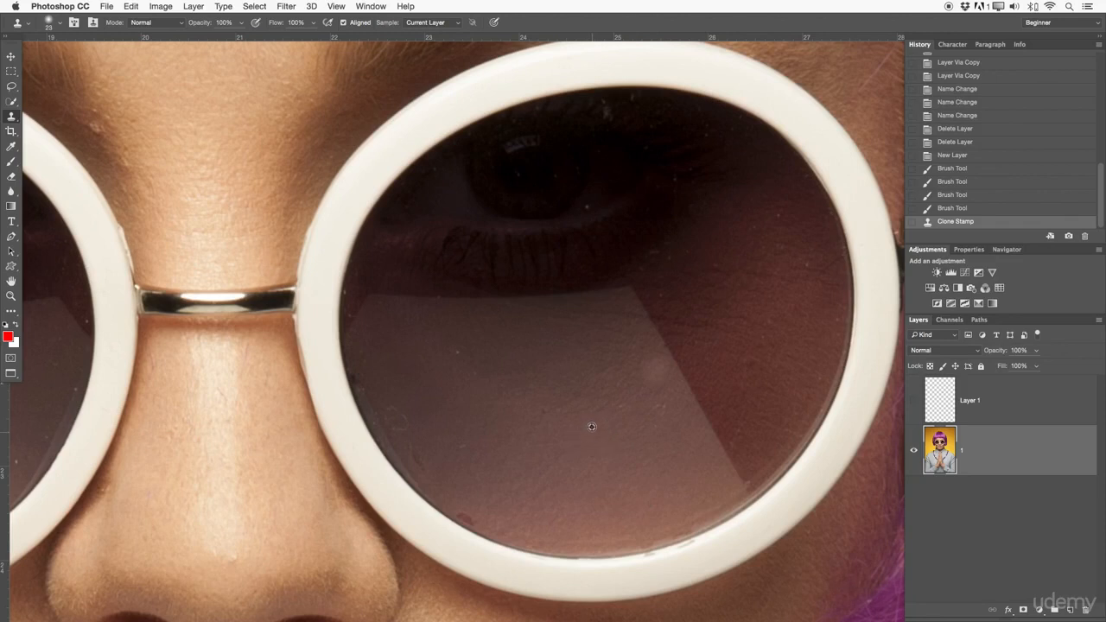
{"action": "mouse_move", "coordinate": [568, 369]}
{"action": "left_mouse_down"}
{"action": "mouse_move", "coordinate": [542, 360]}
{"action": "mouse_move", "coordinate": [578, 358]}
{"action": "mouse_move", "coordinate": [570, 369]}
{"action": "mouse_move", "coordinate": [547, 367]}
{"action": "mouse_move", "coordinate": [614, 349]}
{"action": "mouse_move", "coordinate": [575, 363]}
{"action": "left_mouse_up"}
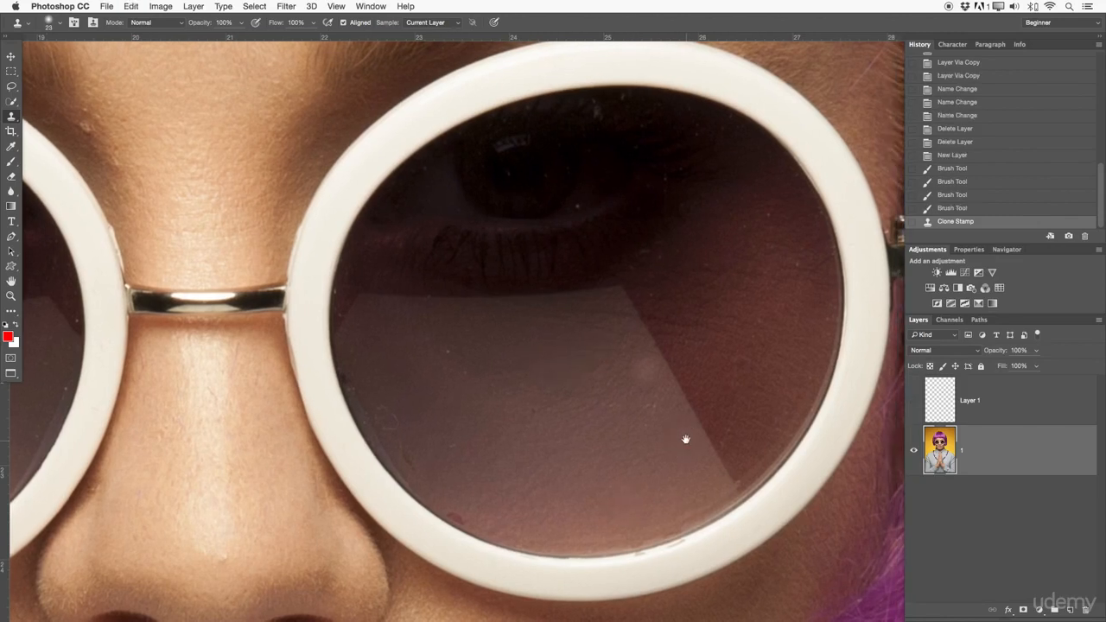
{"action": "left_click", "coordinate": [952, 208]}
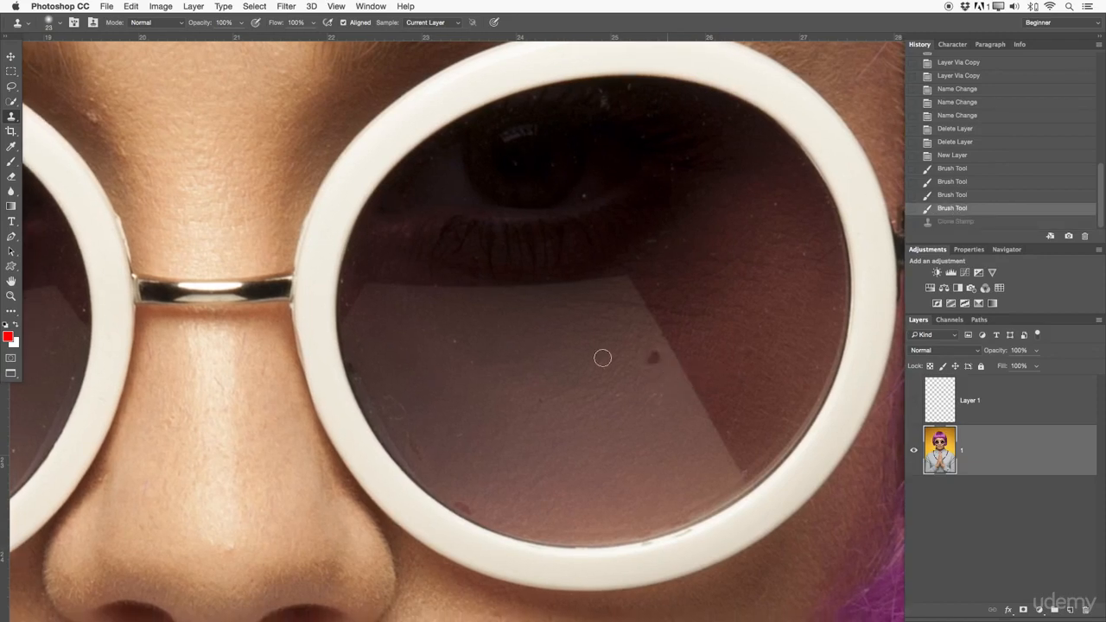
Heal the dark spot on the right-hand lens using the Healing Brush at size 23, sampling the clean lens area beside it.
{"action": "right_click", "coordinate": [11, 116]}
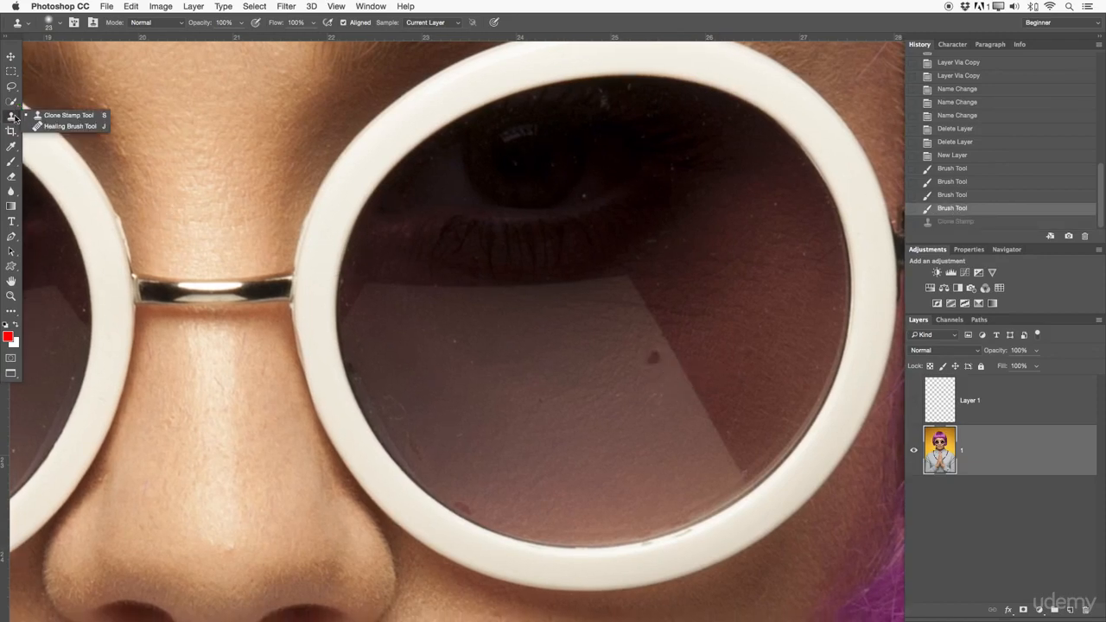
{"action": "left_click", "coordinate": [61, 126]}
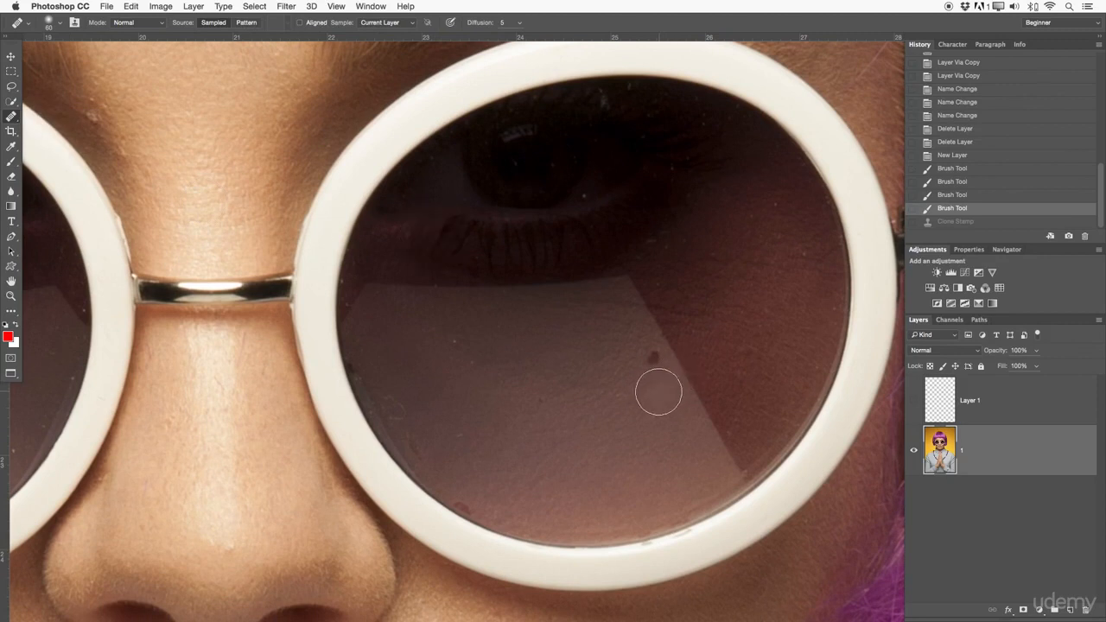
{"action": "left_click_drag", "start_coordinate": [649, 400], "coordinate": [625, 401]}
{"action": "left_click", "coordinate": [615, 388], "text": "alt"}
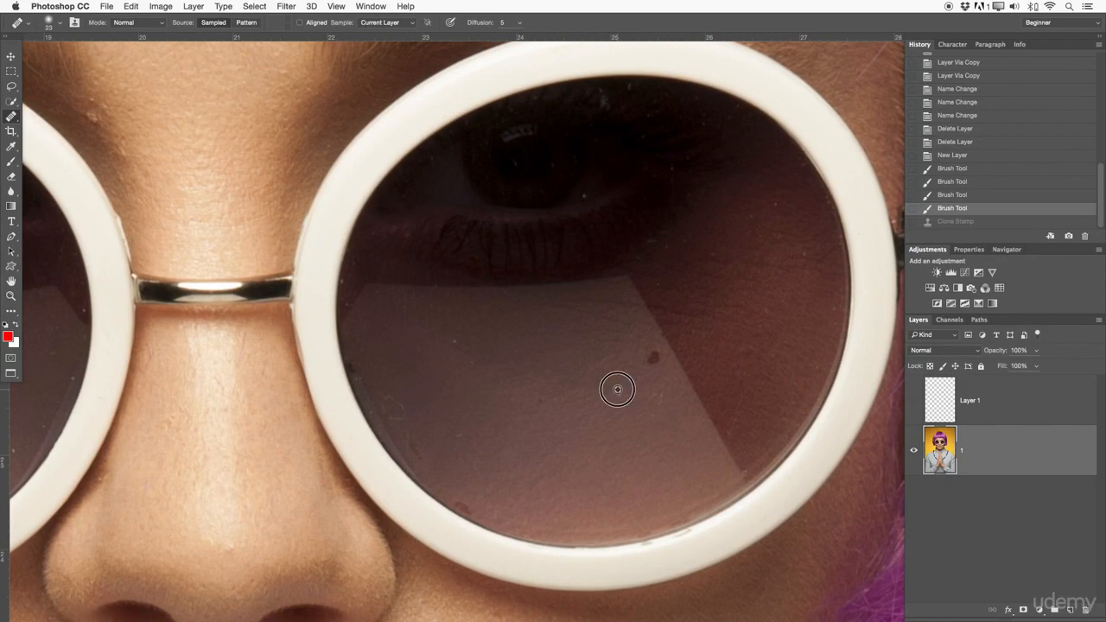
{"action": "left_click_drag", "start_coordinate": [649, 361], "coordinate": [635, 364]}
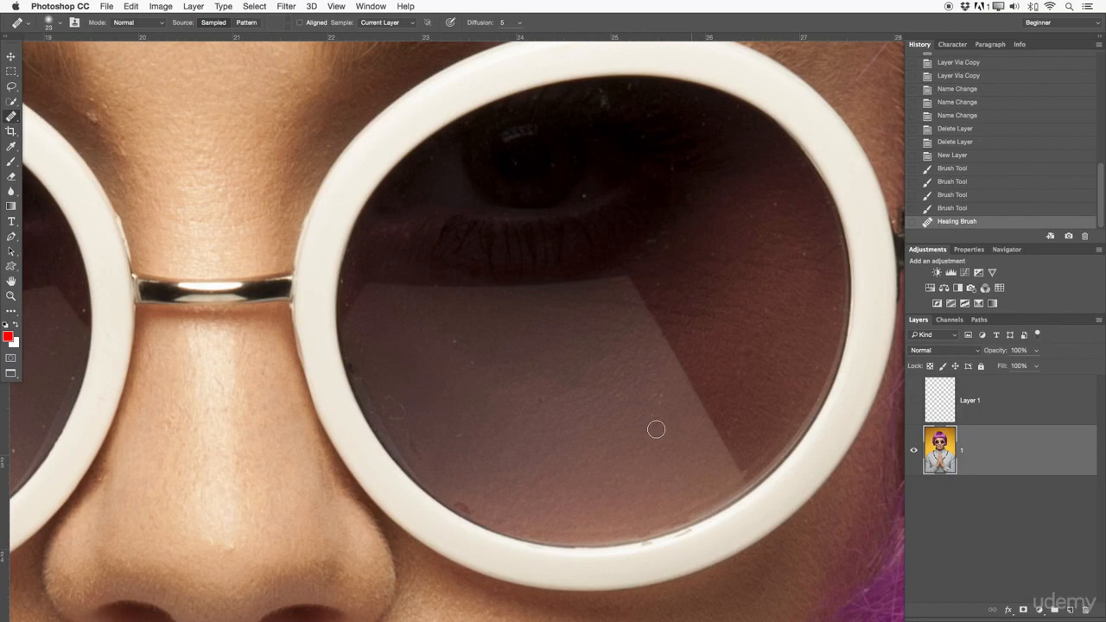
Heal the small specks in the middle of the right-hand lens and under the eye, sampling clean areas next to each.
{"action": "left_click", "coordinate": [548, 412], "text": "alt"}
{"action": "left_click", "coordinate": [539, 398]}
{"action": "left_click", "coordinate": [596, 180], "text": "alt"}
{"action": "left_click", "coordinate": [585, 192]}
Heal the remaining specks along the outer side of the right-hand lens, down to the edge of the reflection.
{"action": "left_click", "coordinate": [751, 223]}
{"action": "left_click", "coordinate": [774, 208]}
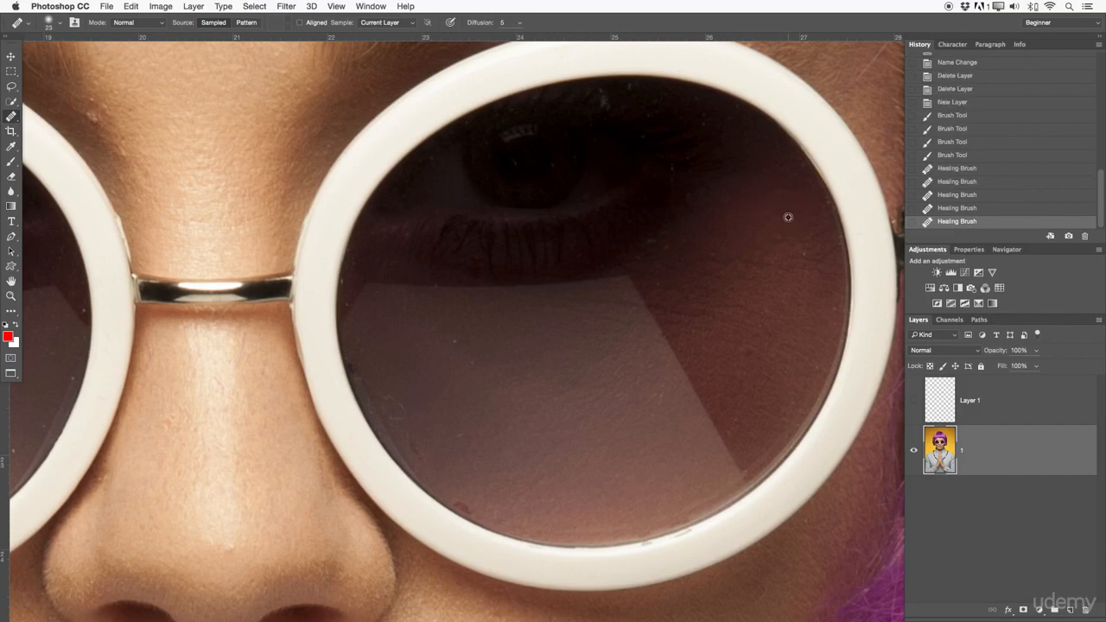
{"action": "left_click", "coordinate": [803, 251]}
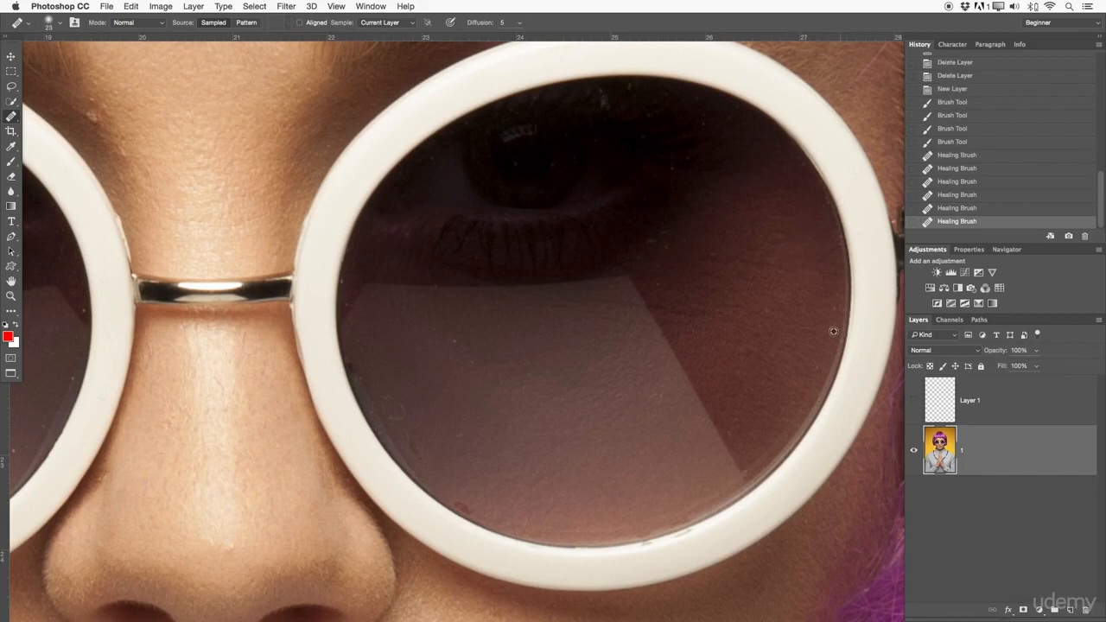
{"action": "left_click", "coordinate": [833, 312]}
{"action": "left_click", "coordinate": [815, 365]}
{"action": "left_click", "coordinate": [737, 428]}
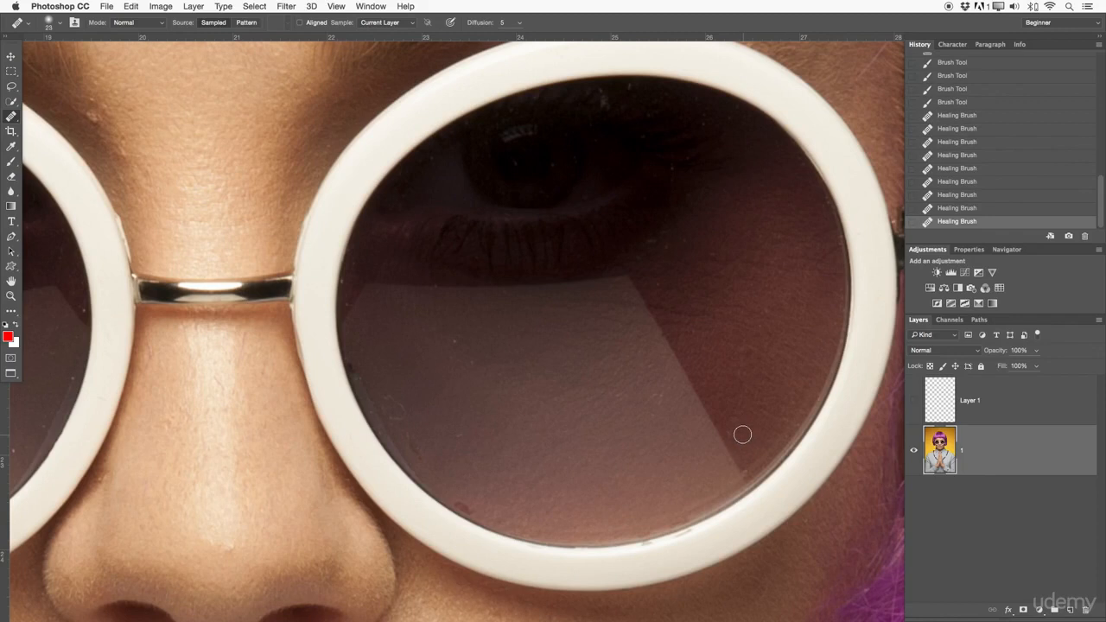
{"action": "left_click", "coordinate": [731, 433]}
Heal the specks and scratches on the nose side of the right-hand lens, resampling clean lens texture nearby.
{"action": "left_click", "coordinate": [471, 353], "text": "alt"}
{"action": "left_click", "coordinate": [458, 342]}
{"action": "left_click", "coordinate": [489, 346], "text": "alt"}
{"action": "left_click", "coordinate": [472, 363]}
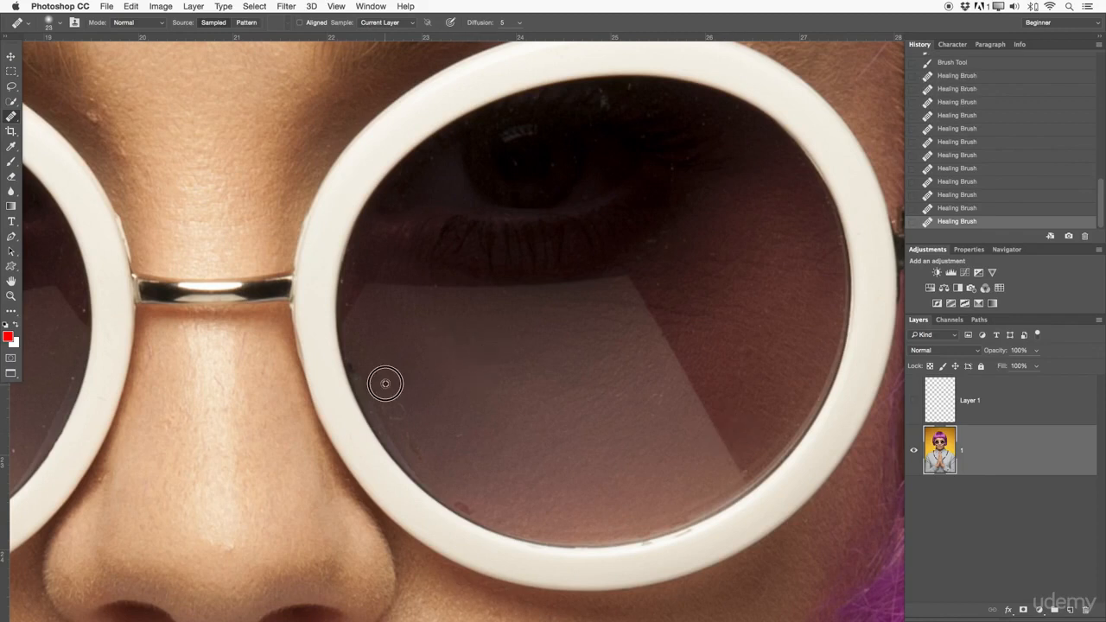
{"action": "left_click", "coordinate": [402, 404]}
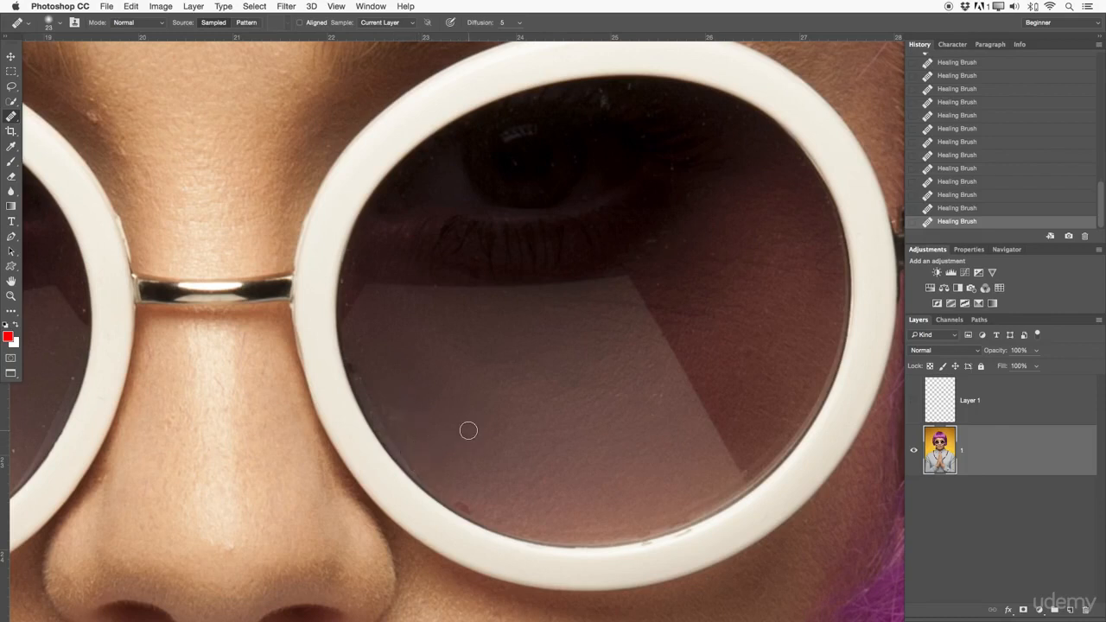
Try to remove the reddish spot at the lens's lower edge beside the white frame with the Healing Brush.
{"action": "left_click_drag", "start_coordinate": [475, 457], "coordinate": [583, 314]}
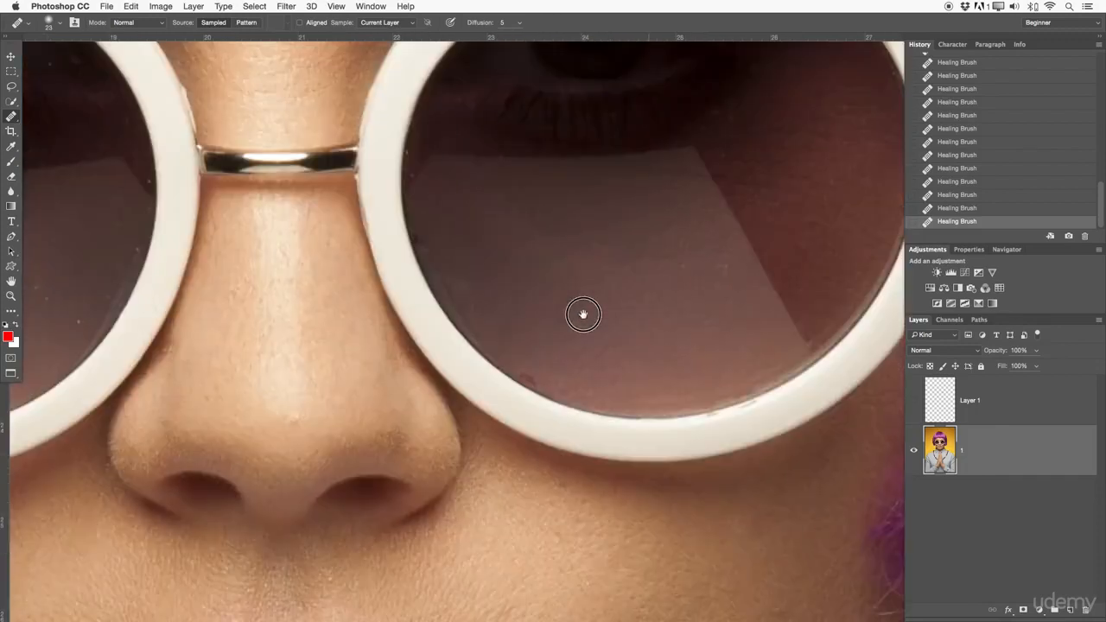
{"action": "key", "text": "z"}
{"action": "left_click_drag", "start_coordinate": [533, 371], "coordinate": [568, 360]}
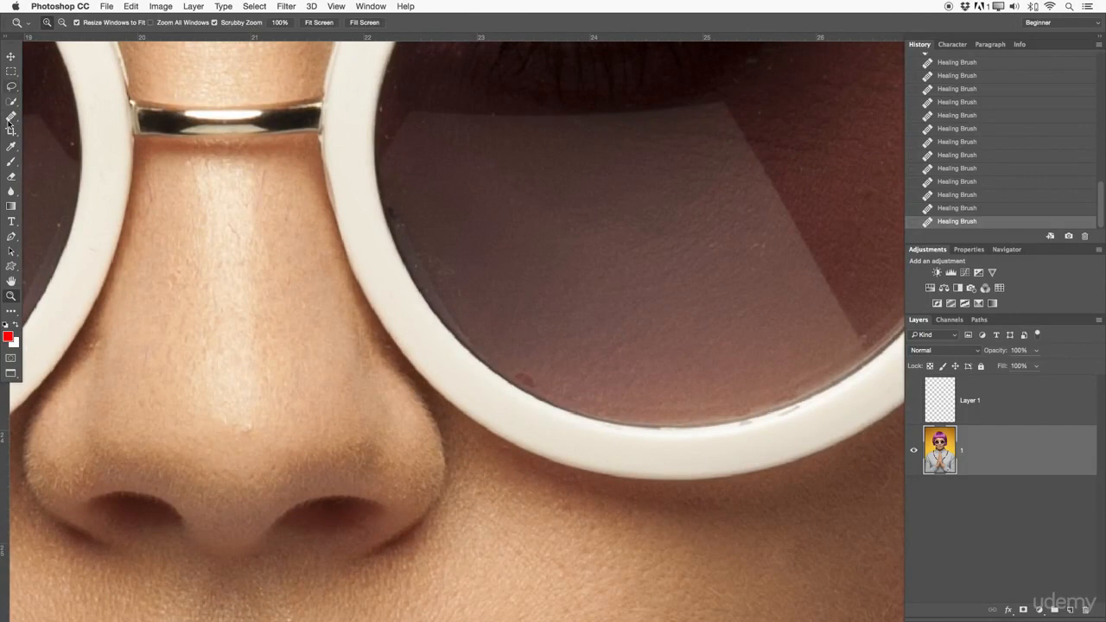
{"action": "left_click", "coordinate": [11, 116]}
{"action": "left_click", "coordinate": [524, 353], "text": "alt"}
{"action": "left_click", "coordinate": [524, 378]}
{"action": "left_click", "coordinate": [581, 397]}
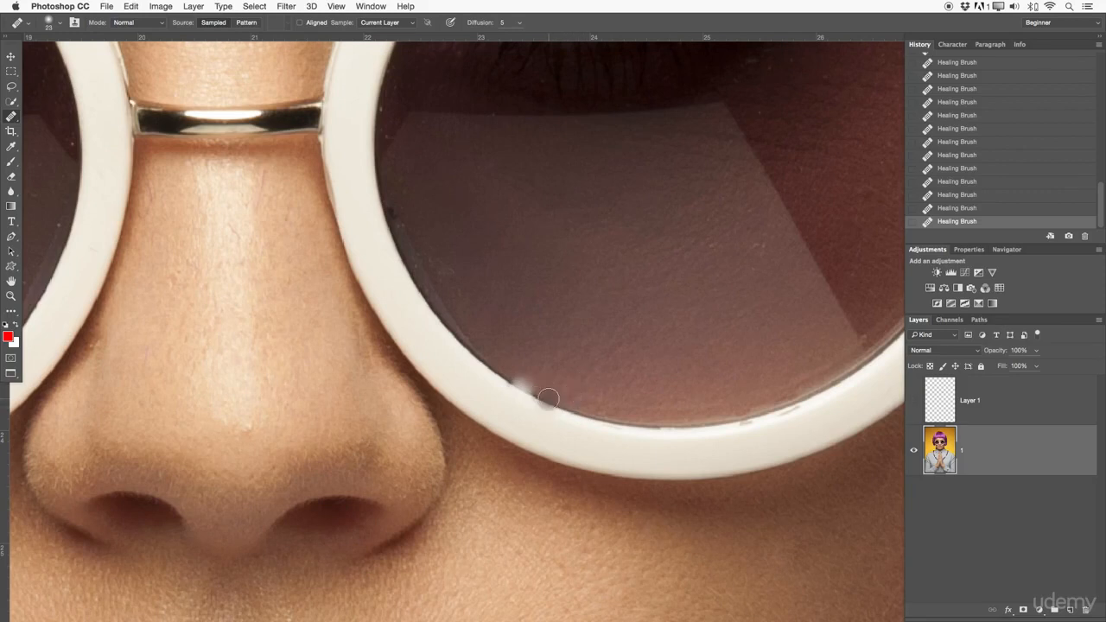
{"action": "left_click", "coordinate": [528, 386]}
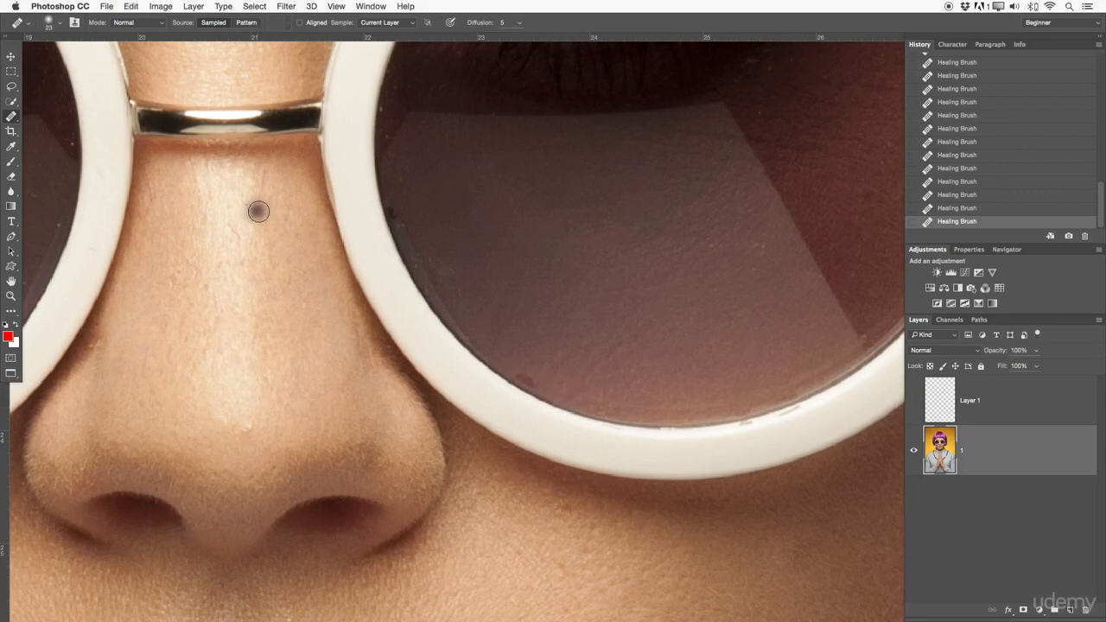
Clone out the reddish spot beside the white frame using the Clone Stamp with a smaller brush of size 10.
{"action": "right_click", "coordinate": [11, 118]}
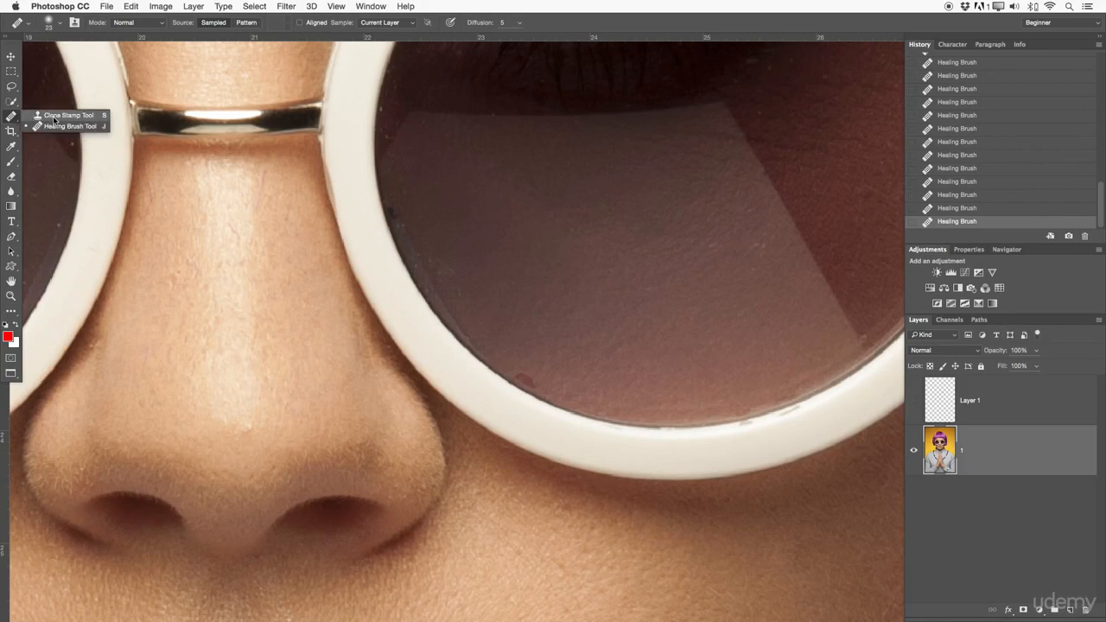
{"action": "left_click", "coordinate": [56, 111]}
{"action": "key", "text": "z"}
{"action": "left_click_drag", "start_coordinate": [567, 375], "coordinate": [601, 374]}
{"action": "key", "text": "s"}
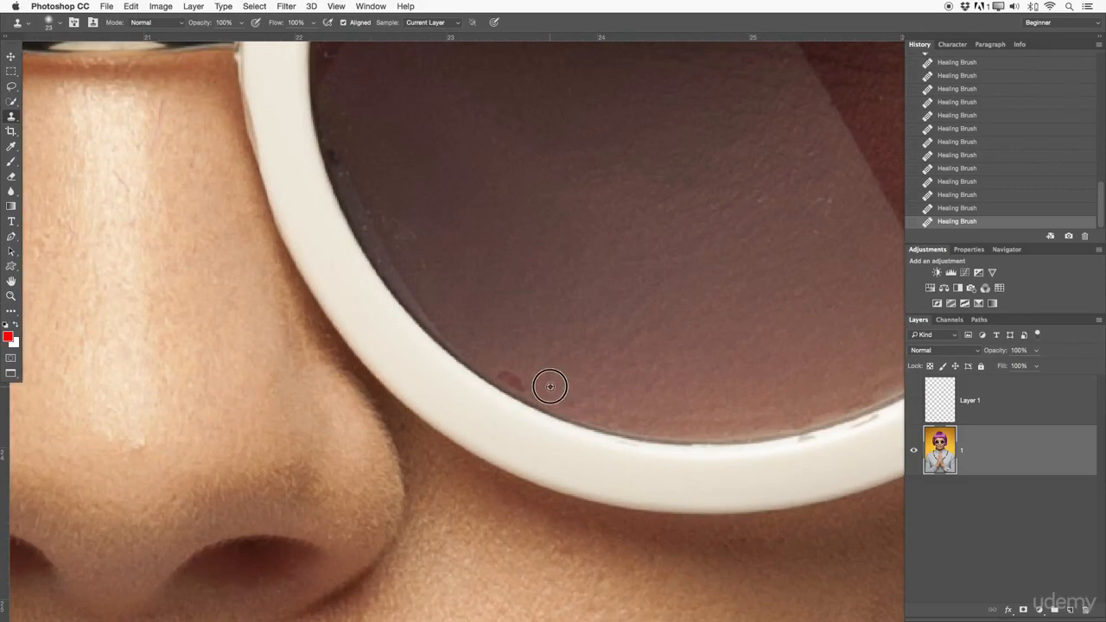
{"action": "key", "text": "bracketleft"}
{"action": "key", "text": "bracketleft"}
{"action": "mouse_move", "coordinate": [516, 377]}
{"action": "left_mouse_down"}
{"action": "mouse_move", "coordinate": [494, 370]}
{"action": "mouse_move", "coordinate": [503, 381]}
{"action": "left_mouse_up"}
Delete the hidden Layer 1 that holds the red markings.
{"action": "mouse_move", "coordinate": [575, 364]}
{"action": "left_mouse_down"}
{"action": "mouse_move", "coordinate": [537, 361]}
{"action": "mouse_move", "coordinate": [614, 349]}
{"action": "left_mouse_up"}
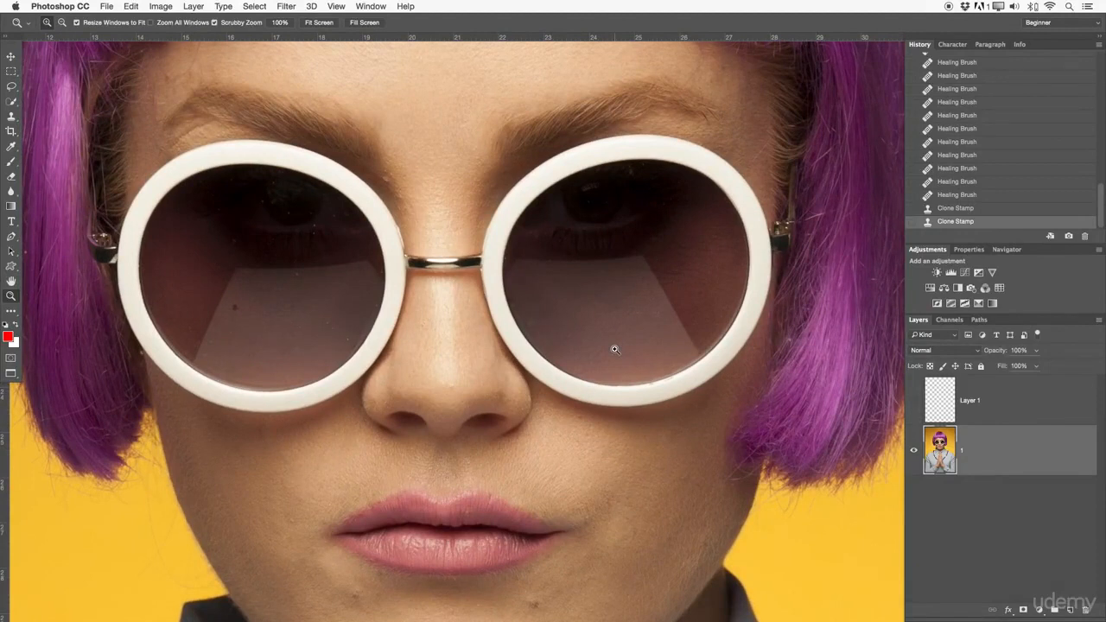
{"action": "mouse_move", "coordinate": [614, 349]}
{"action": "left_mouse_down"}
{"action": "mouse_move", "coordinate": [597, 351]}
{"action": "mouse_move", "coordinate": [617, 370]}
{"action": "mouse_move", "coordinate": [596, 338]}
{"action": "left_mouse_up"}
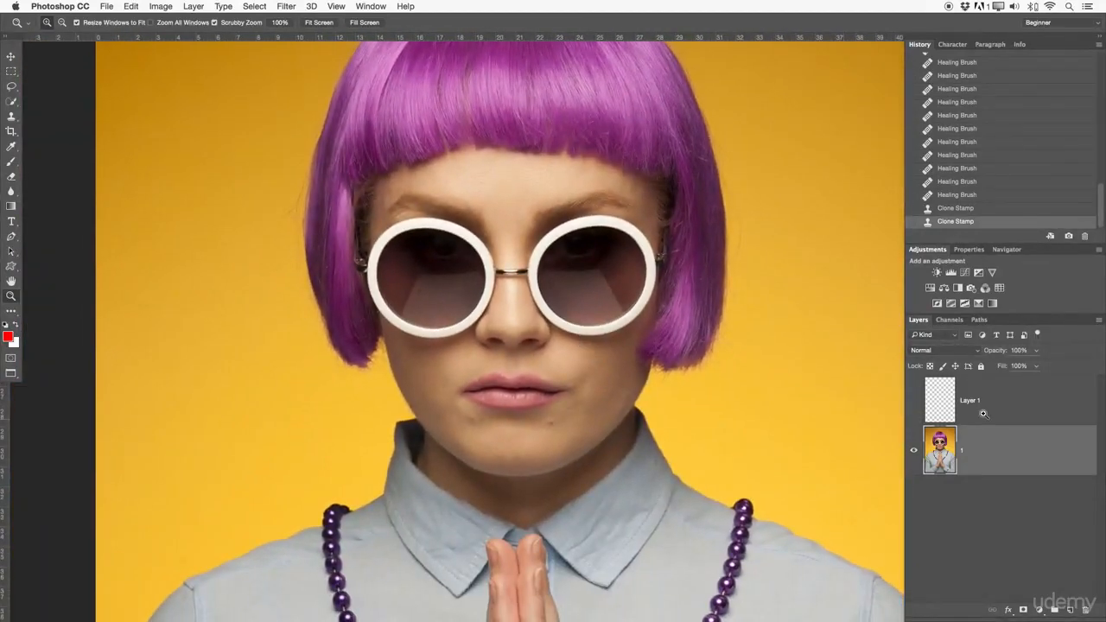
{"action": "left_click", "coordinate": [1015, 423]}
{"action": "key", "text": "Delete"}
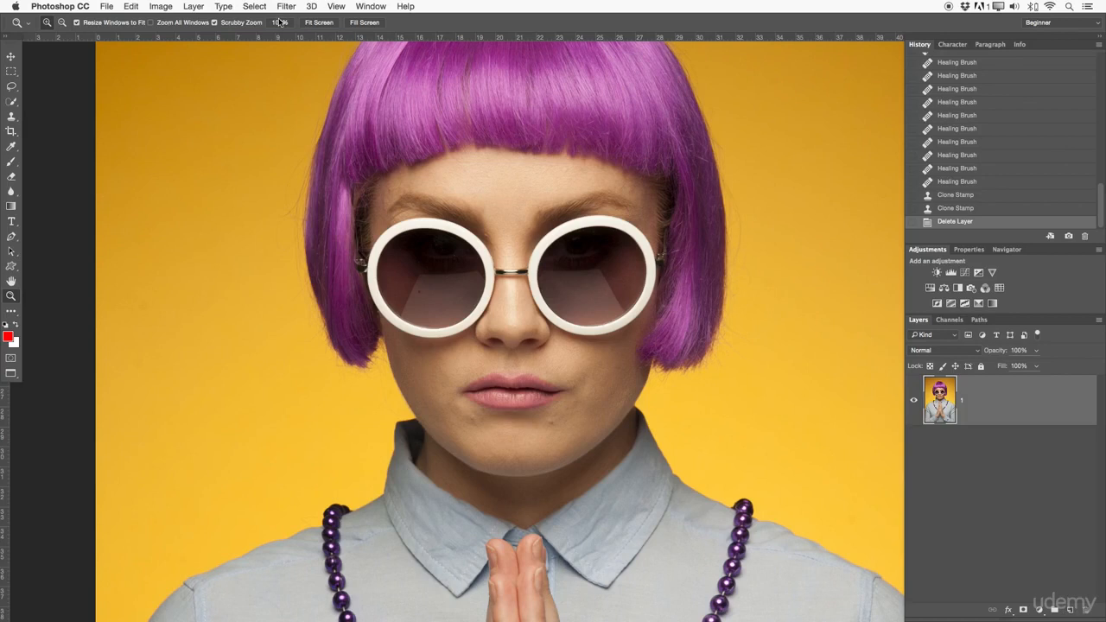
{"action": "key", "text": "s"}
{"action": "left_click", "coordinate": [436, 22]}
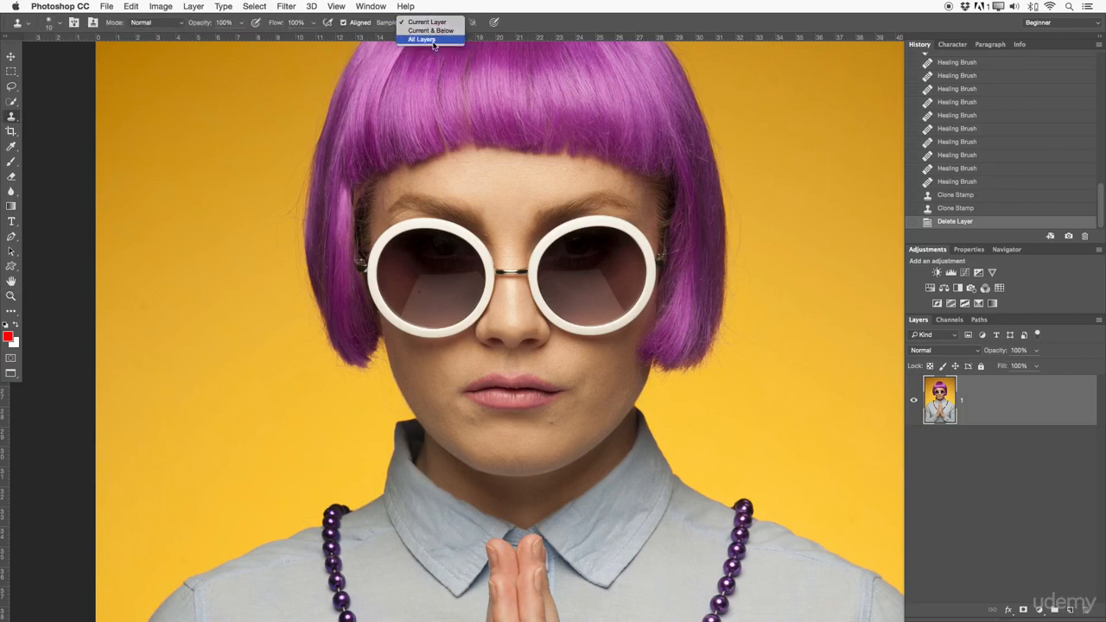
{"action": "key", "text": "Escape"}
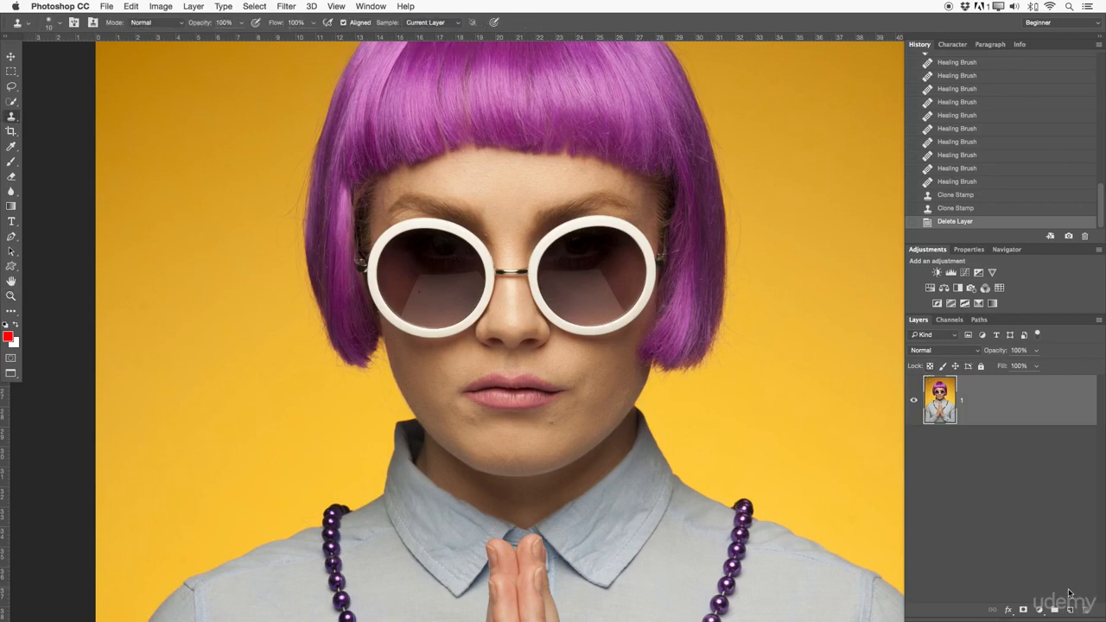
Add a new empty layer above the portrait layer and name it Healing.
{"action": "left_click", "coordinate": [1069, 611]}
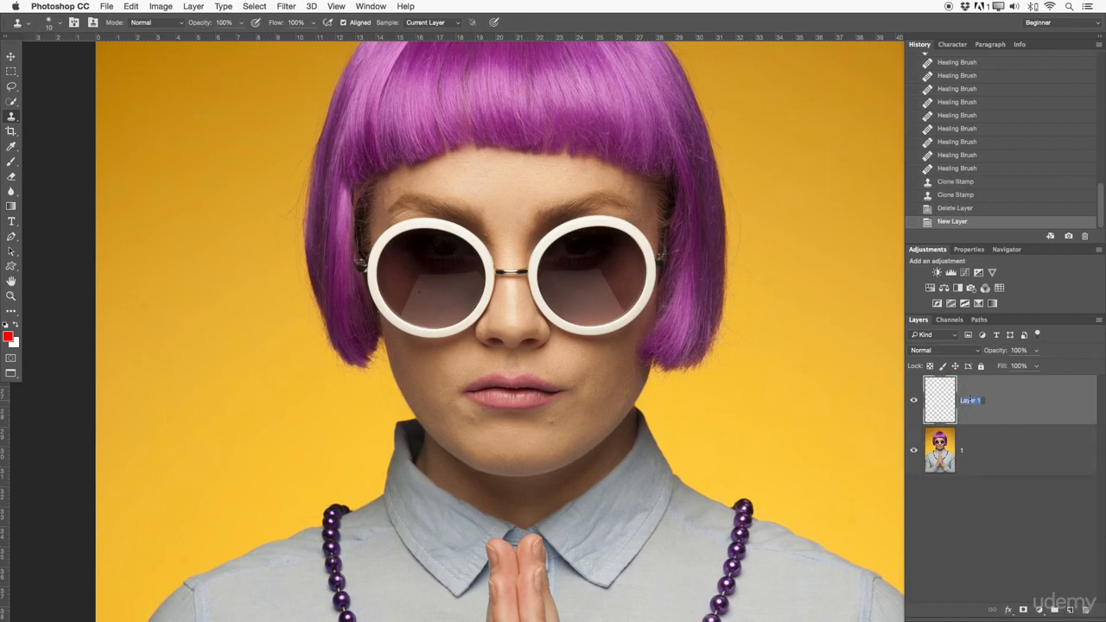
{"action": "type", "text": "Healing"}
{"action": "key", "text": "Return"}
{"action": "left_click_drag", "start_coordinate": [1016, 409], "coordinate": [560, 306]}
{"action": "left_click", "coordinate": [638, 219]}
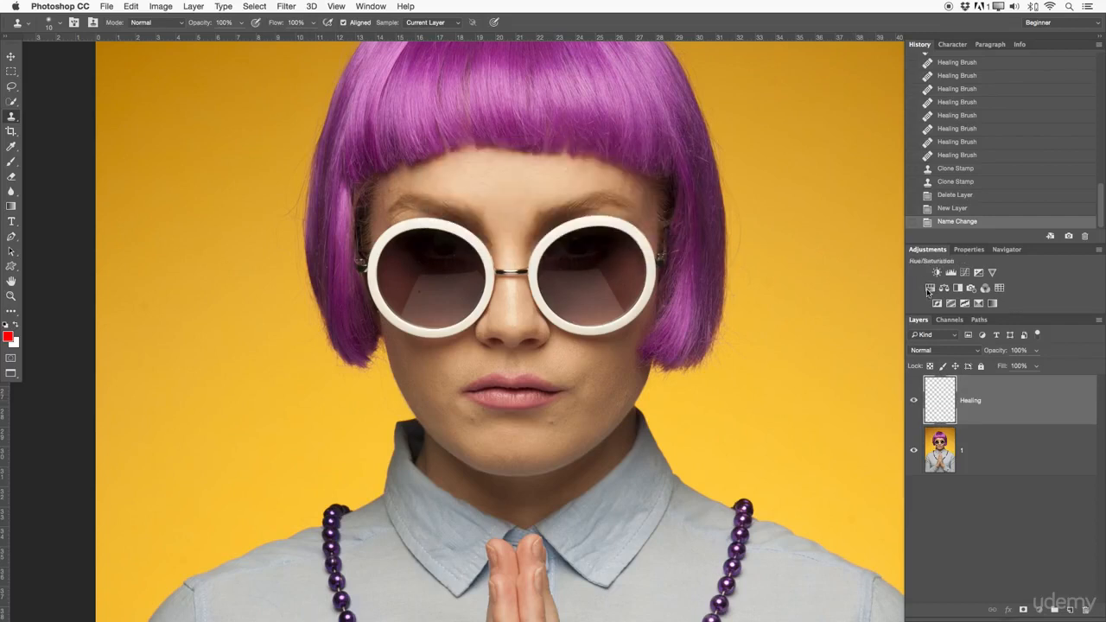
Set the Healing Brush to sample All Layers for retouching the blemish on the chin below the corner of the mouth.
{"action": "key", "text": "z"}
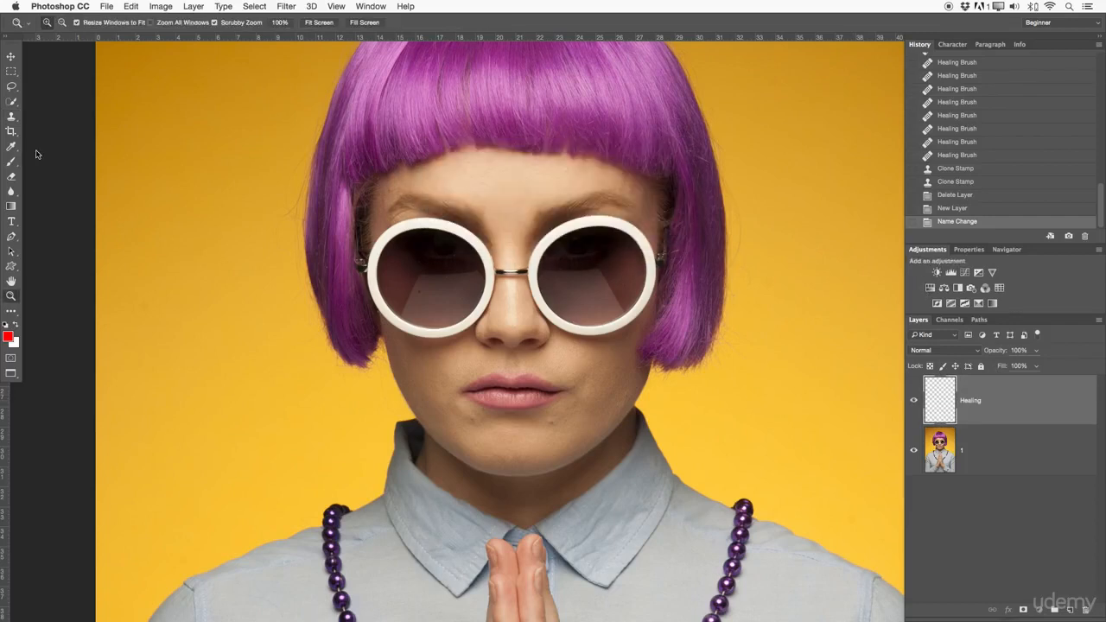
{"action": "left_click_drag", "start_coordinate": [18, 119], "coordinate": [61, 123]}
{"action": "left_click_drag", "start_coordinate": [576, 403], "coordinate": [558, 432]}
{"action": "scroll", "coordinate": [557, 432], "scroll_direction": "down", "scroll_amount": 5}
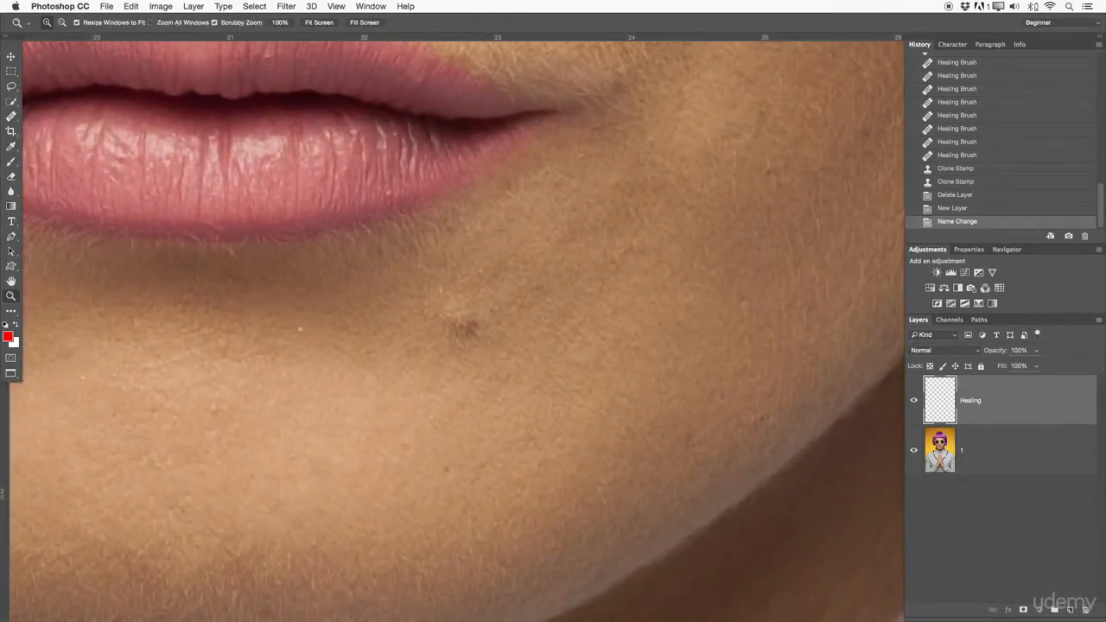
{"action": "left_click", "coordinate": [12, 121]}
{"action": "left_click", "coordinate": [373, 22]}
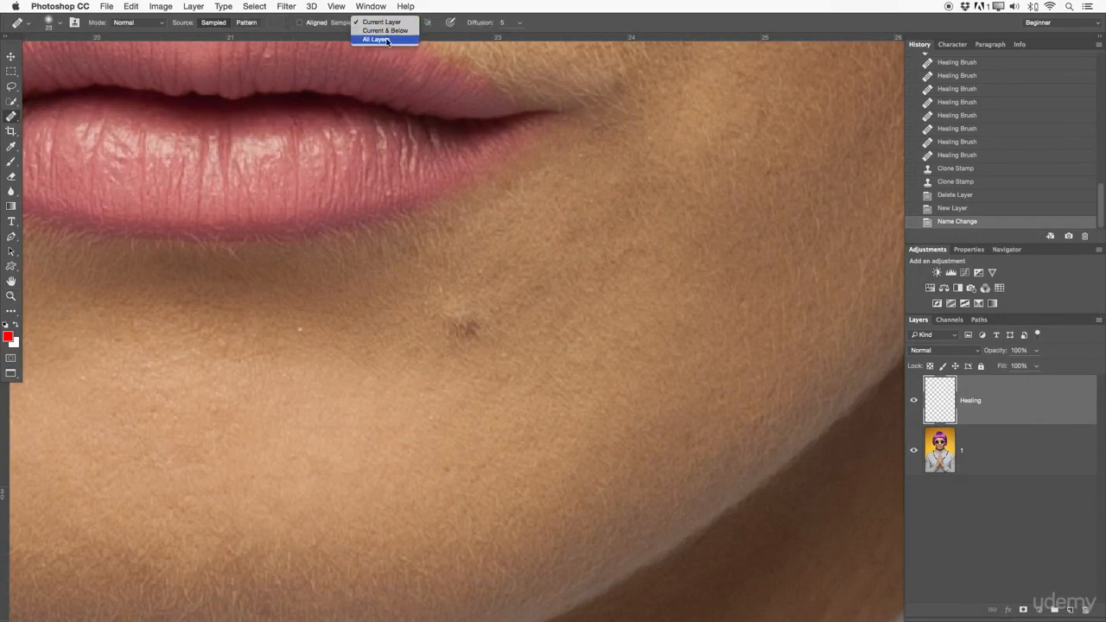
{"action": "left_click", "coordinate": [387, 41]}
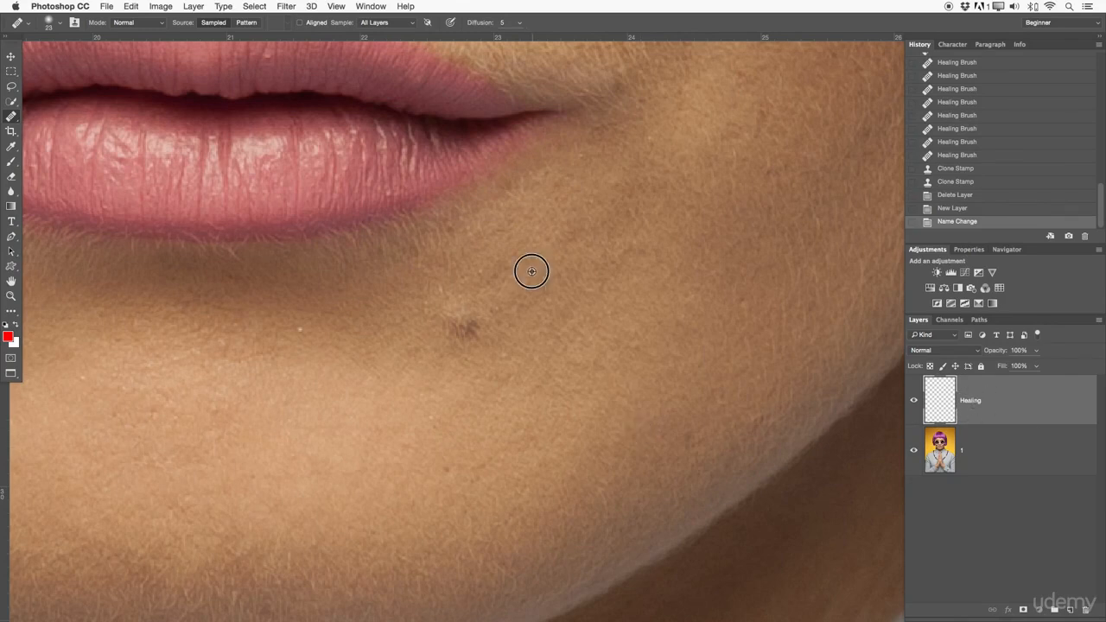
Heal the dark blemish and the small white speck on the chin below the lips, working on the Healing layer.
{"action": "mouse_move", "coordinate": [455, 321]}
{"action": "left_mouse_down"}
{"action": "mouse_move", "coordinate": [464, 338]}
{"action": "mouse_move", "coordinate": [452, 316]}
{"action": "mouse_move", "coordinate": [474, 299]}
{"action": "mouse_move", "coordinate": [511, 329]}
{"action": "mouse_move", "coordinate": [481, 322]}
{"action": "left_mouse_up"}
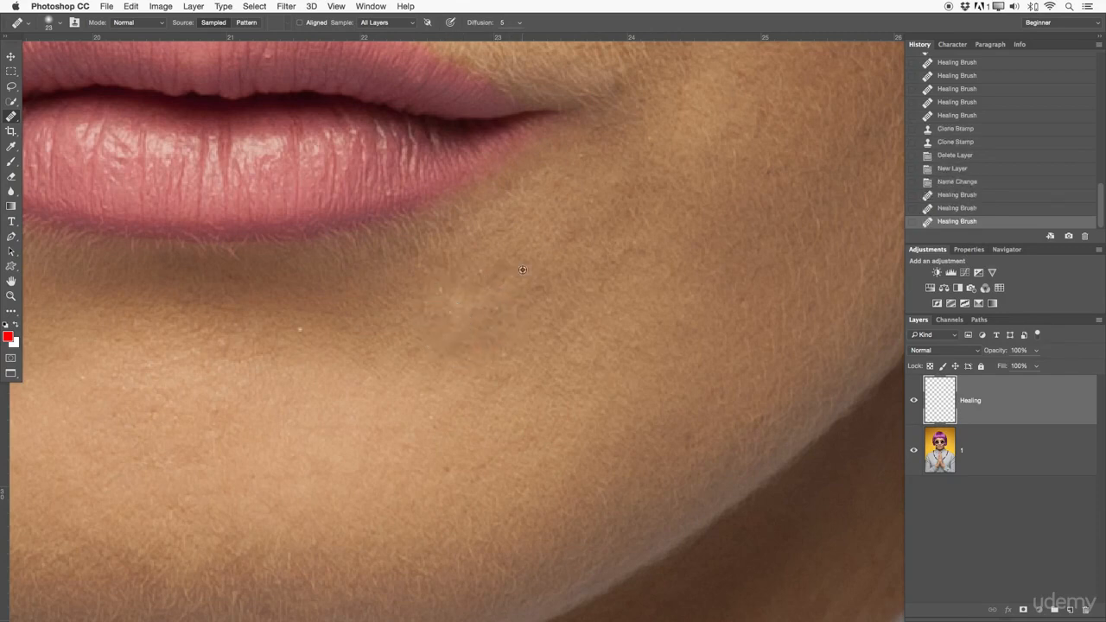
{"action": "mouse_move", "coordinate": [494, 272]}
{"action": "left_mouse_down"}
{"action": "mouse_move", "coordinate": [463, 286]}
{"action": "mouse_move", "coordinate": [452, 306]}
{"action": "left_mouse_up"}
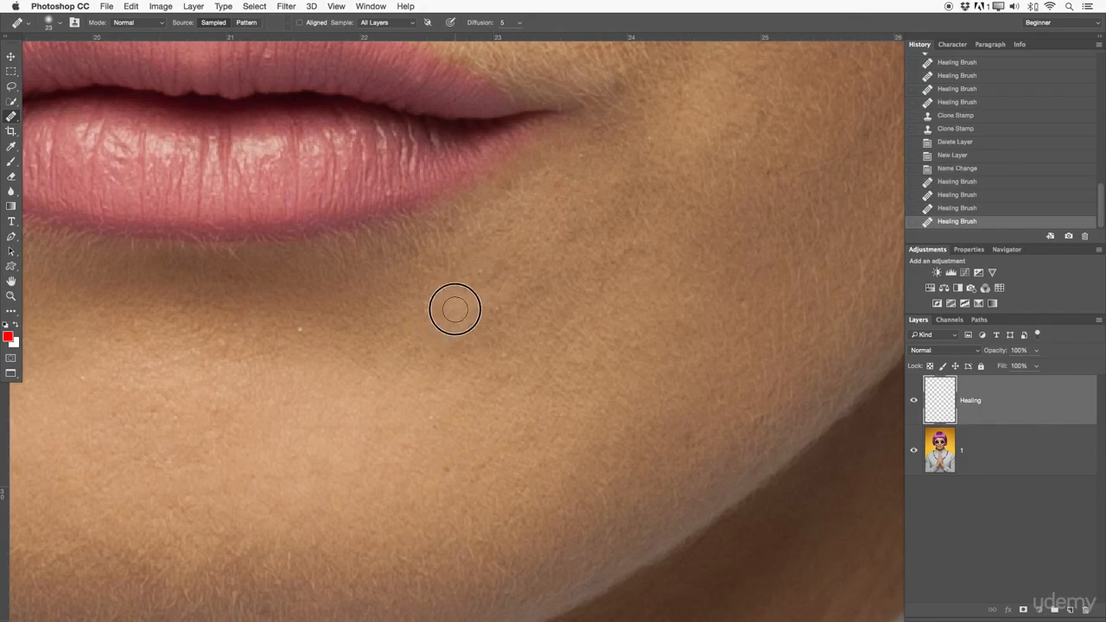
{"action": "left_click_drag", "start_coordinate": [311, 327], "coordinate": [299, 331]}
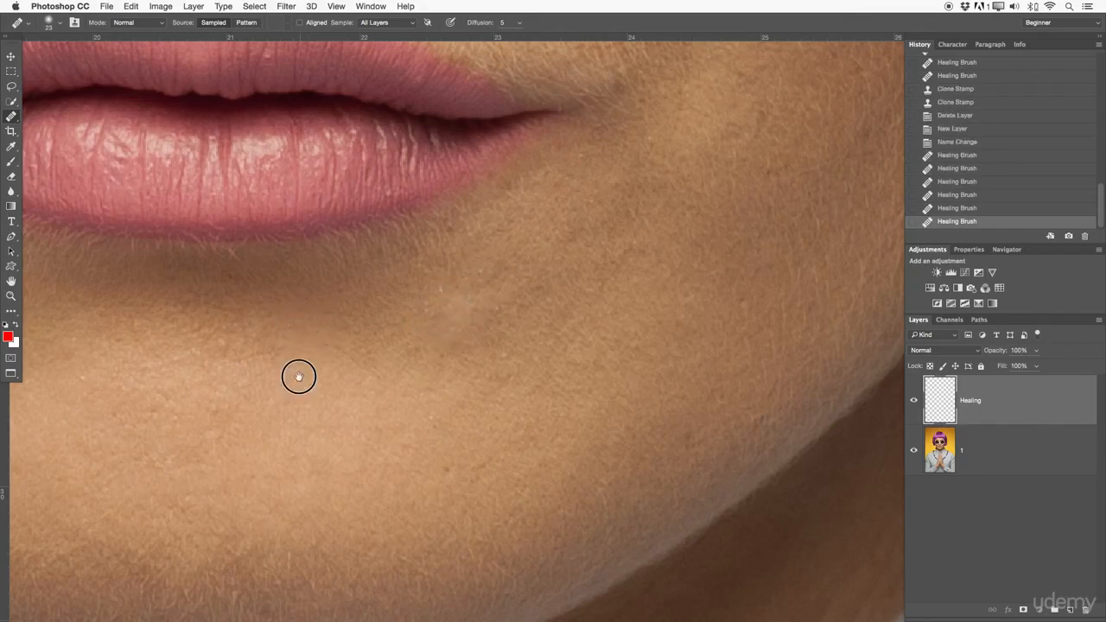
Heal the small spots on the chin and cheek around the left corner of the mouth, working on the Healing layer.
{"action": "mouse_move", "coordinate": [299, 377]}
{"action": "left_mouse_down"}
{"action": "mouse_move", "coordinate": [653, 322]}
{"action": "mouse_move", "coordinate": [761, 264]}
{"action": "left_mouse_up"}
{"action": "mouse_move", "coordinate": [395, 188]}
{"action": "left_mouse_down"}
{"action": "mouse_move", "coordinate": [426, 184]}
{"action": "mouse_move", "coordinate": [410, 200]}
{"action": "mouse_move", "coordinate": [373, 175]}
{"action": "left_mouse_up"}
{"action": "left_click", "coordinate": [383, 172]}
{"action": "scroll", "coordinate": [626, 198], "scroll_direction": "up", "scroll_amount": 10}
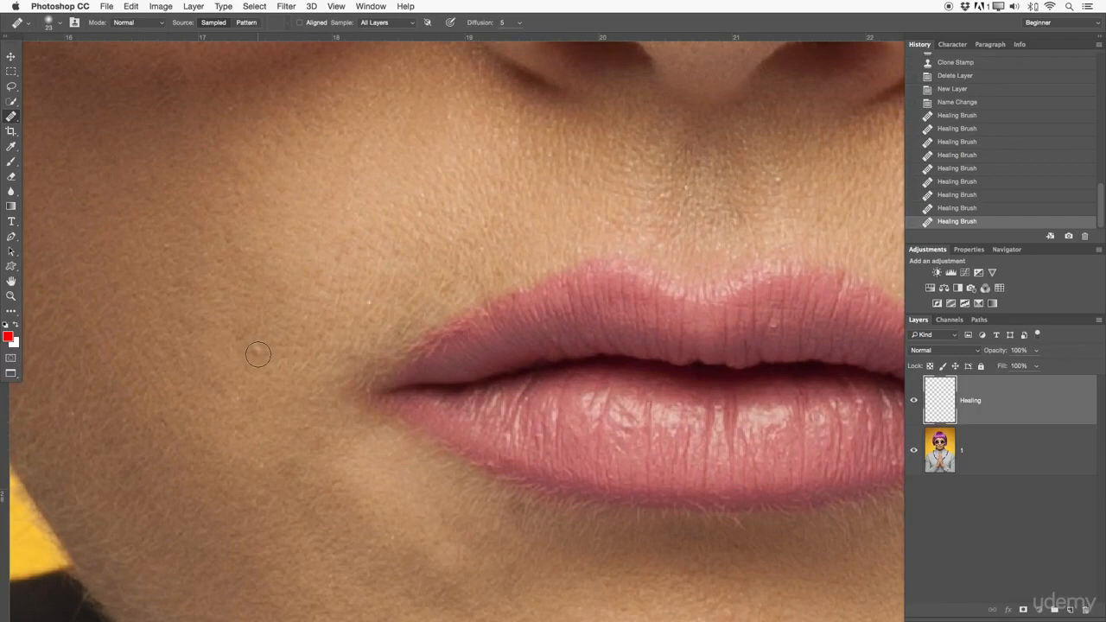
{"action": "left_click", "coordinate": [258, 354]}
{"action": "left_click", "coordinate": [373, 310]}
{"action": "left_click", "coordinate": [444, 275]}
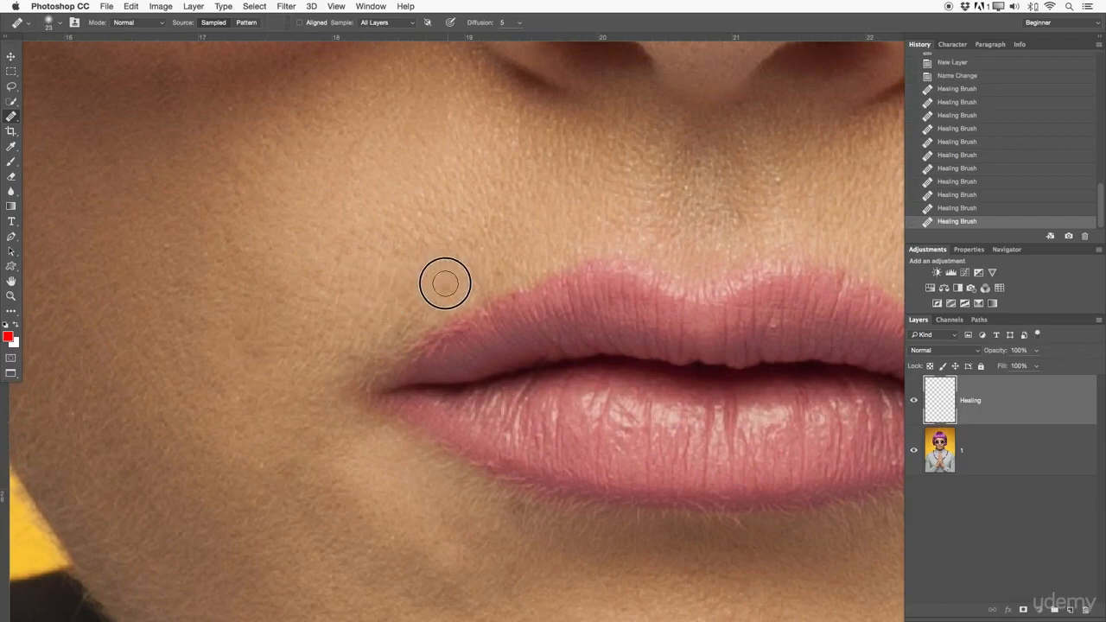
{"action": "left_click", "coordinate": [420, 215]}
Heal the light bumps at the inner end of the left eyebrow above the sunglasses frame, and reduce the brush size.
{"action": "left_click_drag", "start_coordinate": [524, 332], "coordinate": [557, 546]}
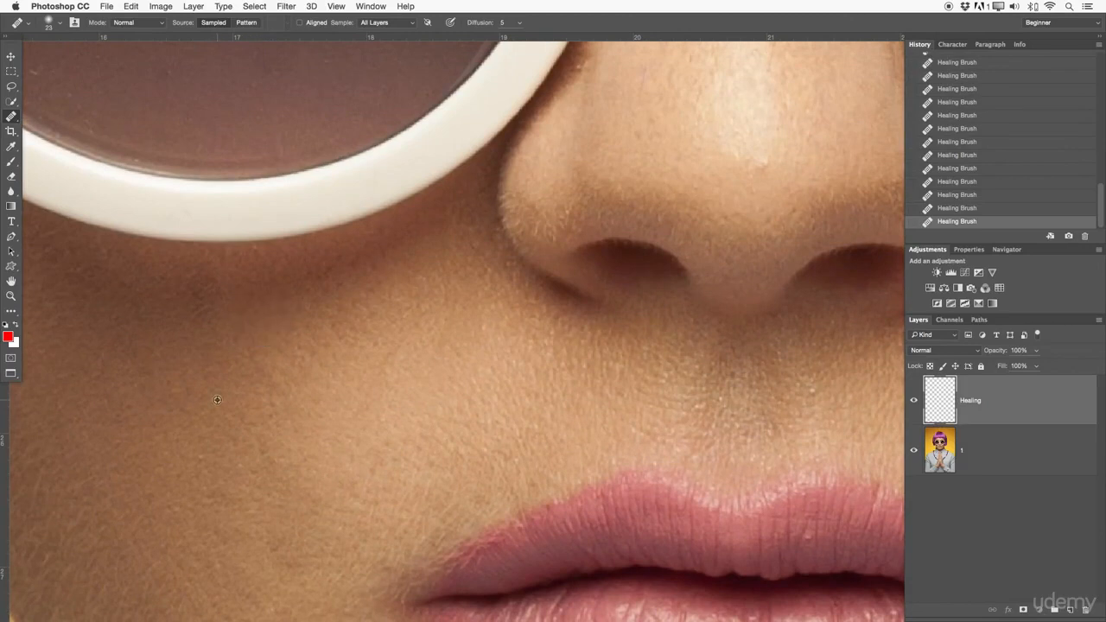
{"action": "left_click_drag", "start_coordinate": [646, 137], "coordinate": [486, 431]}
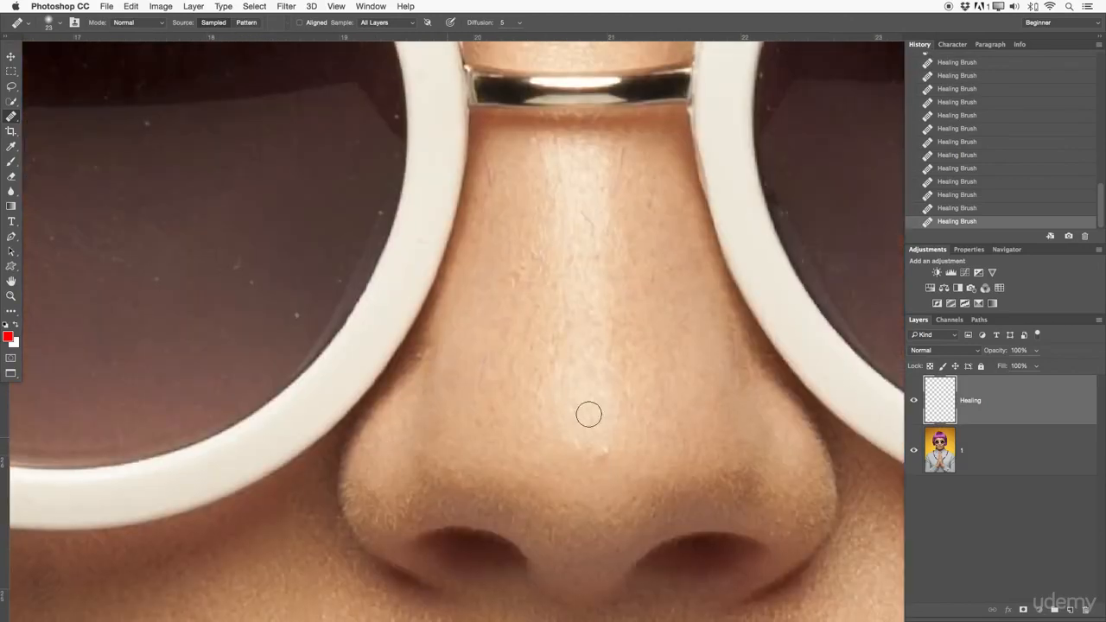
{"action": "left_click_drag", "start_coordinate": [626, 333], "coordinate": [642, 605]}
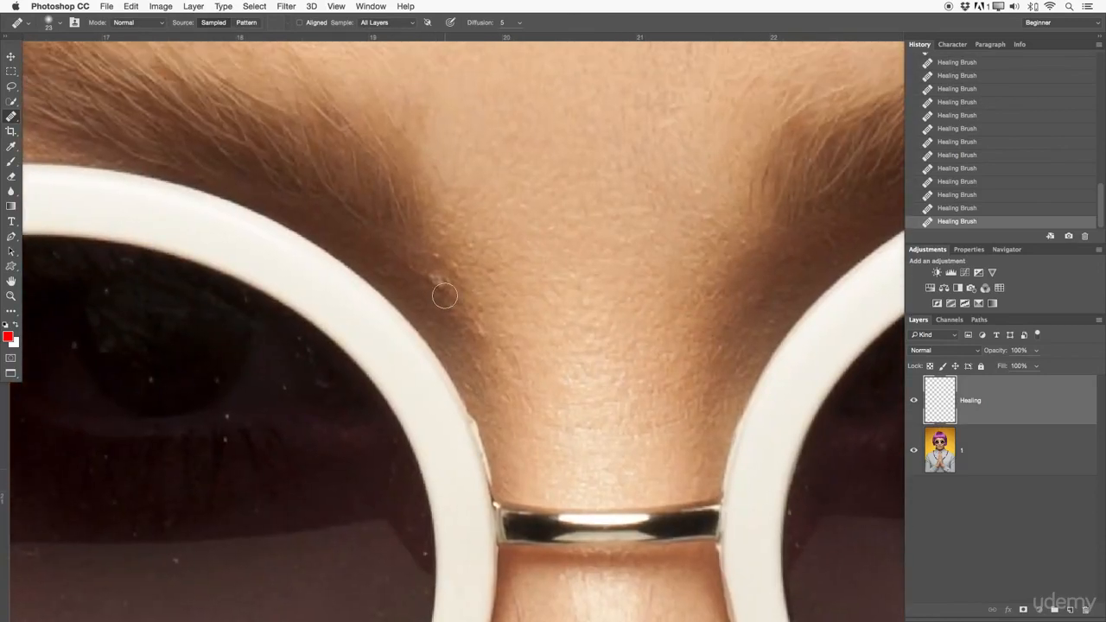
{"action": "left_click", "coordinate": [434, 274]}
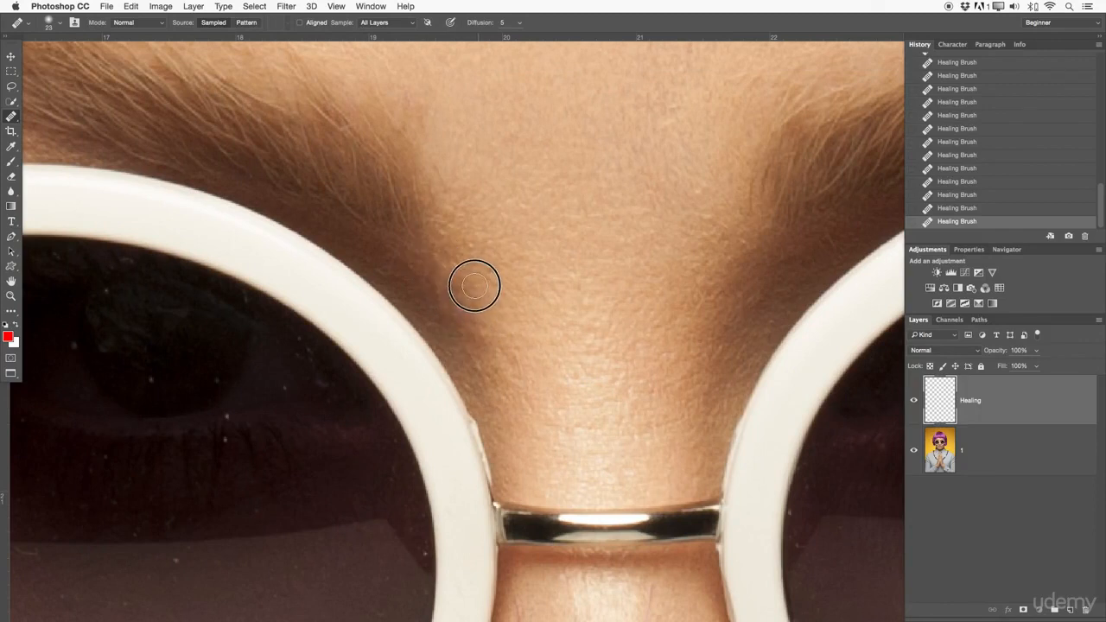
{"action": "key", "text": "bracketleft"}
{"action": "key", "text": "bracketleft"}
{"action": "key", "text": "bracketleft"}
Compare the whole face with and without the retouching by toggling the visibility of the Healing layer.
{"action": "key", "text": "z"}
{"action": "mouse_move", "coordinate": [651, 254]}
{"action": "left_mouse_down"}
{"action": "mouse_move", "coordinate": [582, 261]}
{"action": "mouse_move", "coordinate": [642, 271]}
{"action": "mouse_move", "coordinate": [662, 346]}
{"action": "mouse_move", "coordinate": [679, 346]}
{"action": "mouse_move", "coordinate": [703, 320]}
{"action": "left_mouse_up"}
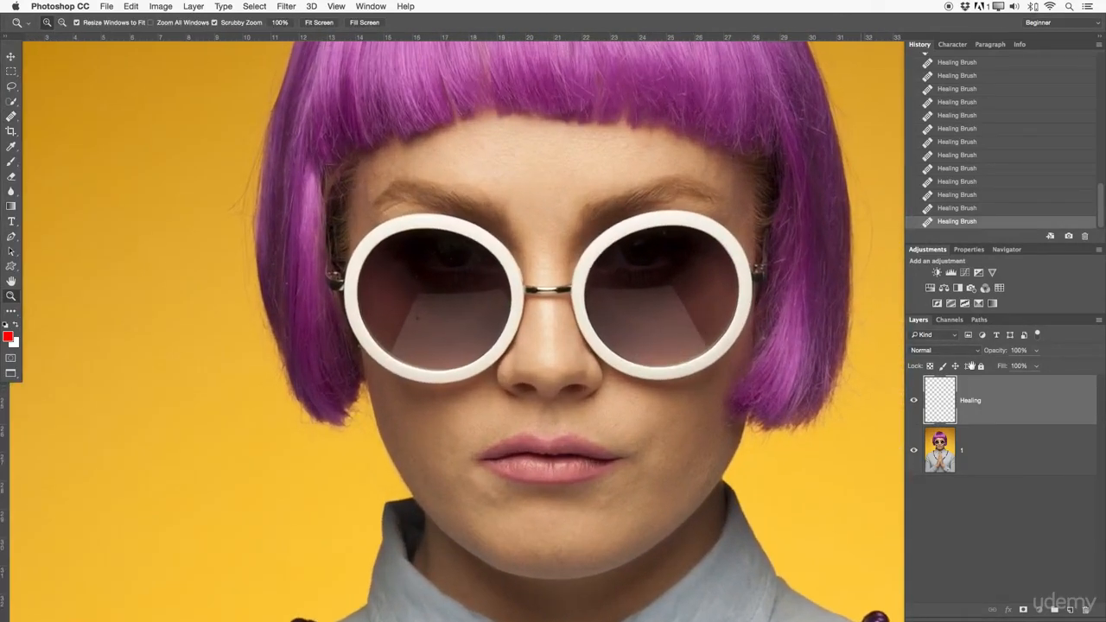
{"action": "left_click", "coordinate": [915, 402]}
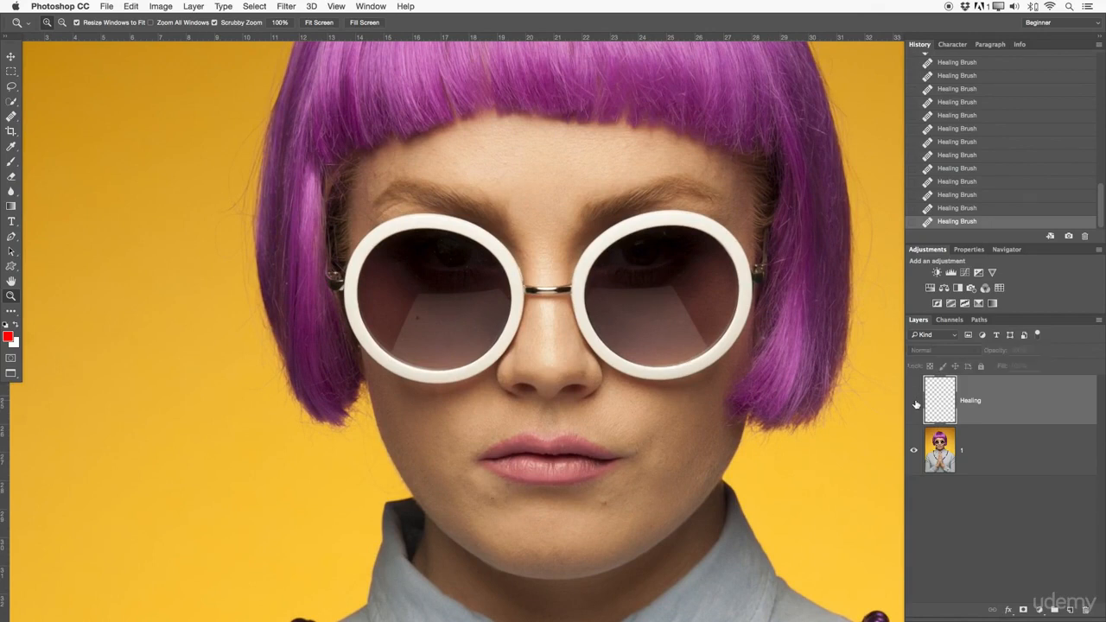
{"action": "left_click", "coordinate": [914, 403]}
{"action": "left_click", "coordinate": [914, 405]}
{"action": "left_click", "coordinate": [915, 406]}
{"action": "left_click", "coordinate": [913, 403]}
{"action": "left_click", "coordinate": [915, 402]}
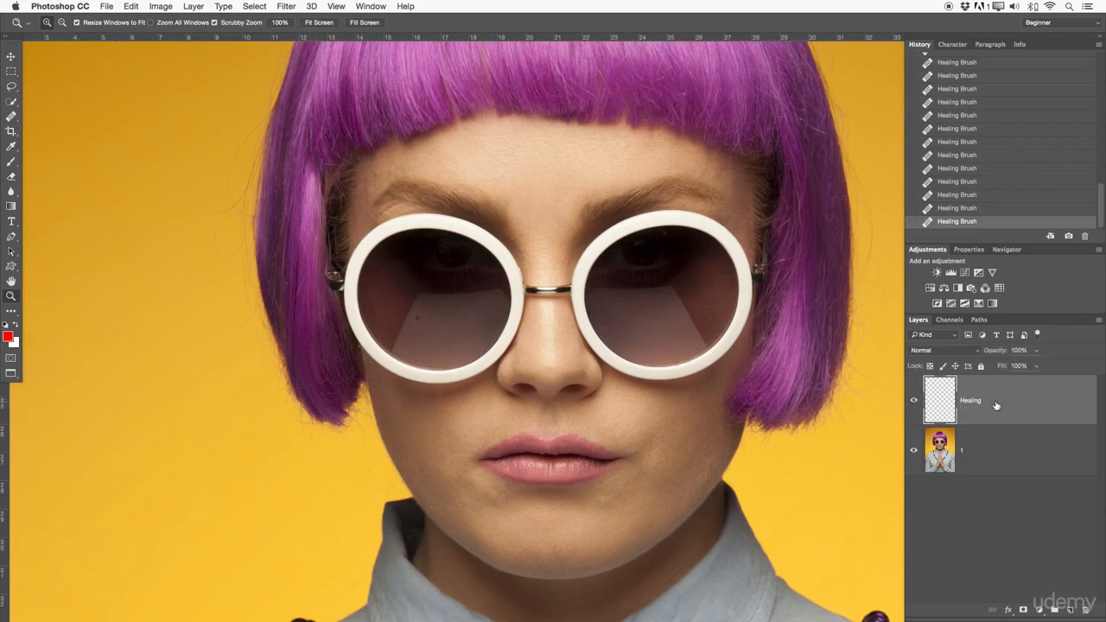
Replace the Healing layer with a duplicate of the portrait layer named 2.
{"action": "key", "text": "Delete"}
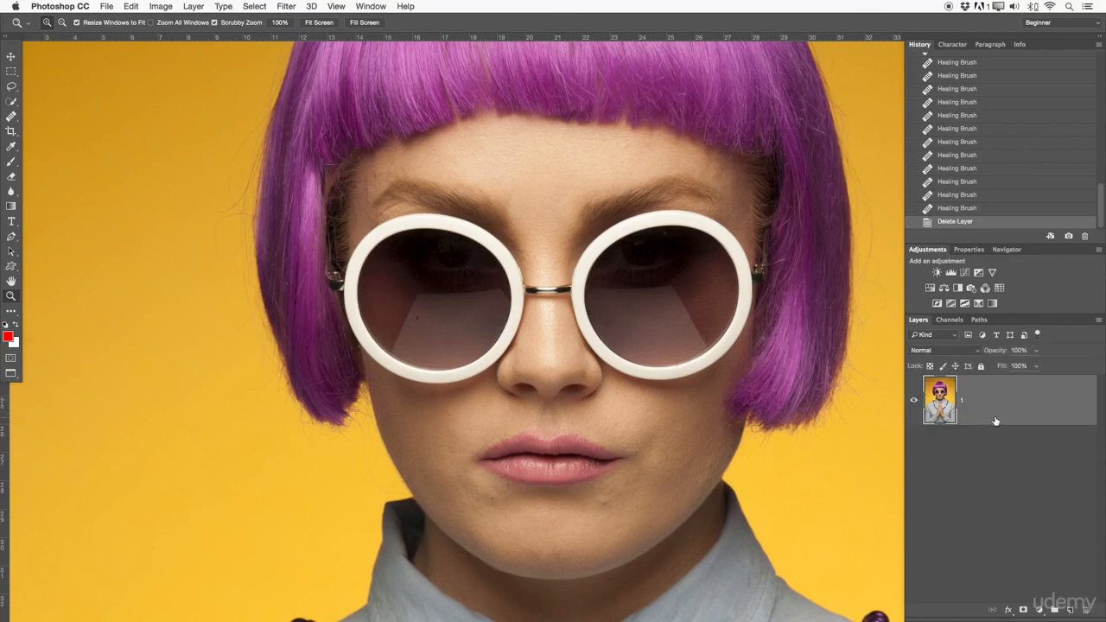
{"action": "key", "text": "super+j"}
{"action": "double_click", "coordinate": [970, 402]}
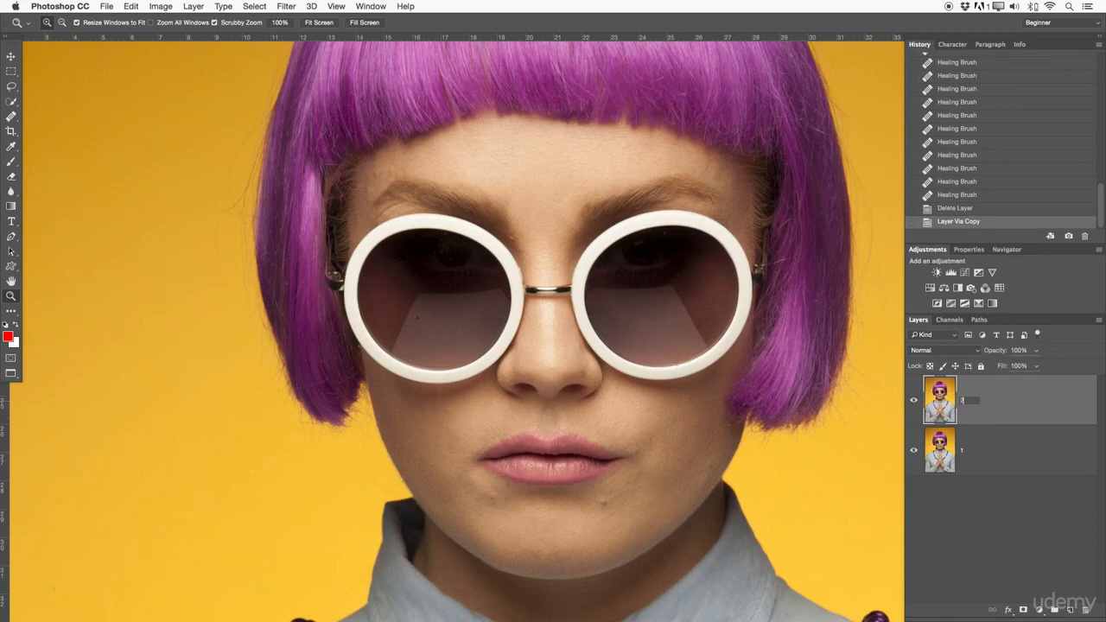
{"action": "key", "text": "Return"}
Switch to the Healing Brush and set it to sample only the Current Layer.
{"action": "key", "text": "s"}
{"action": "right_click", "coordinate": [10, 115]}
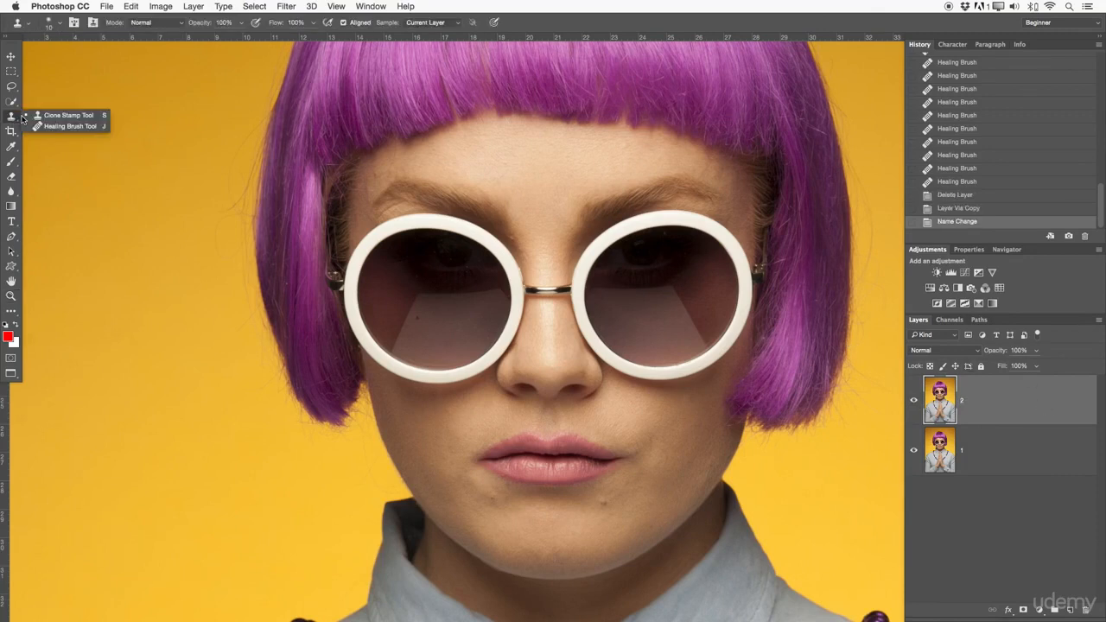
{"action": "left_click", "coordinate": [60, 128]}
{"action": "left_click", "coordinate": [408, 26]}
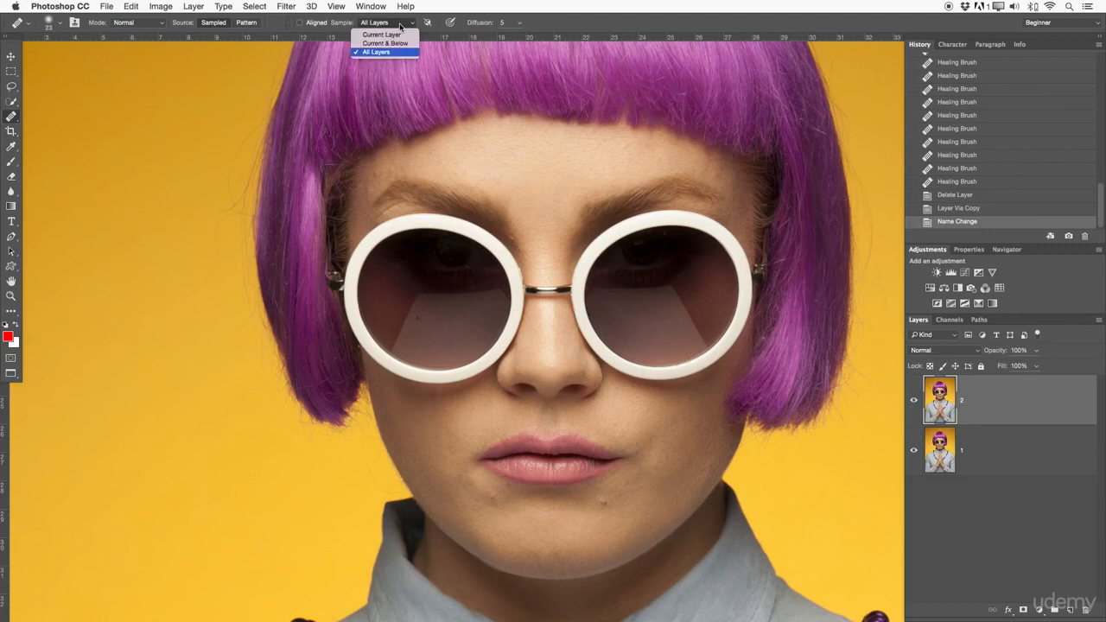
{"action": "left_click", "coordinate": [380, 33]}
Heal the dark blemish and the small white speck on the chin below the lower lip, working on layer 2.
{"action": "key", "text": "z"}
{"action": "left_click_drag", "start_coordinate": [626, 490], "coordinate": [642, 341]}
{"action": "key", "text": "h"}
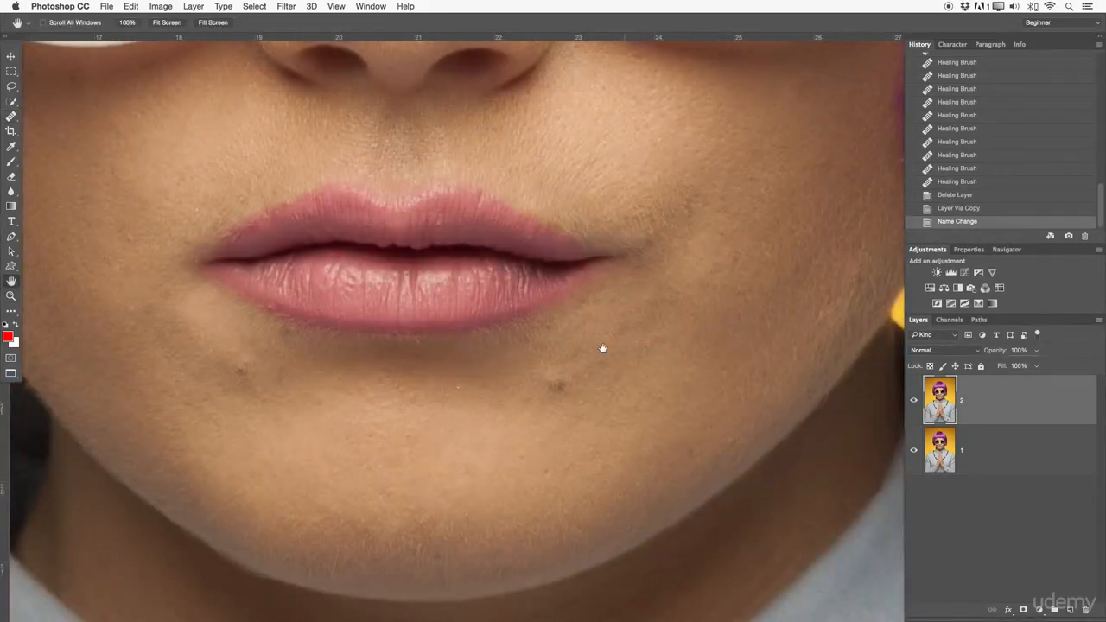
{"action": "key", "text": "j"}
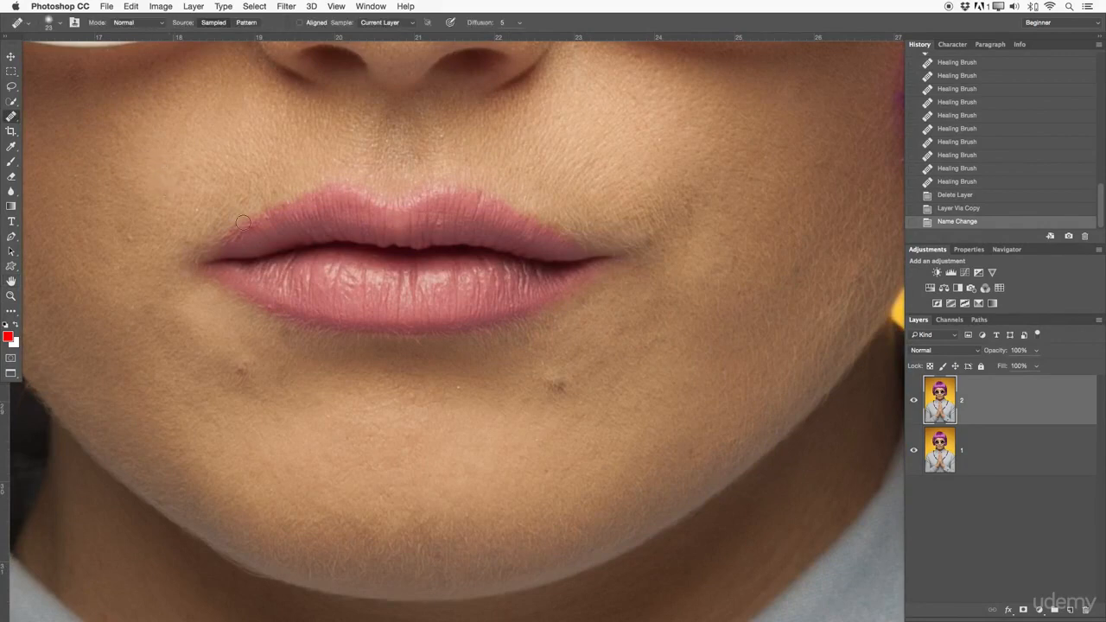
{"action": "left_click_drag", "start_coordinate": [550, 380], "coordinate": [568, 378]}
{"action": "left_click_drag", "start_coordinate": [567, 357], "coordinate": [566, 355]}
{"action": "left_click_drag", "start_coordinate": [577, 402], "coordinate": [579, 407]}
{"action": "left_click_drag", "start_coordinate": [494, 294], "coordinate": [513, 303]}
{"action": "left_click_drag", "start_coordinate": [459, 385], "coordinate": [426, 401]}
{"action": "left_click", "coordinate": [424, 409]}
{"action": "left_click", "coordinate": [437, 400]}
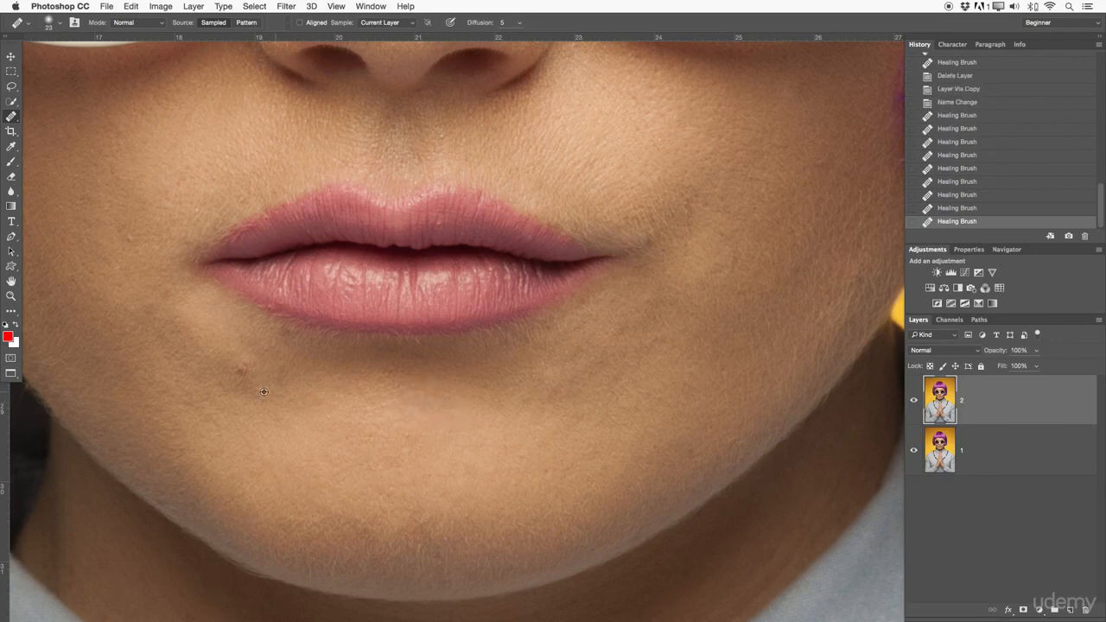
Heal the blemish below the left corner of the mouth and the small spots on the adjacent cheek on layer 2.
{"action": "mouse_move", "coordinate": [242, 375]}
{"action": "left_mouse_down"}
{"action": "mouse_move", "coordinate": [247, 366]}
{"action": "mouse_move", "coordinate": [262, 383]}
{"action": "mouse_move", "coordinate": [281, 380]}
{"action": "left_mouse_up"}
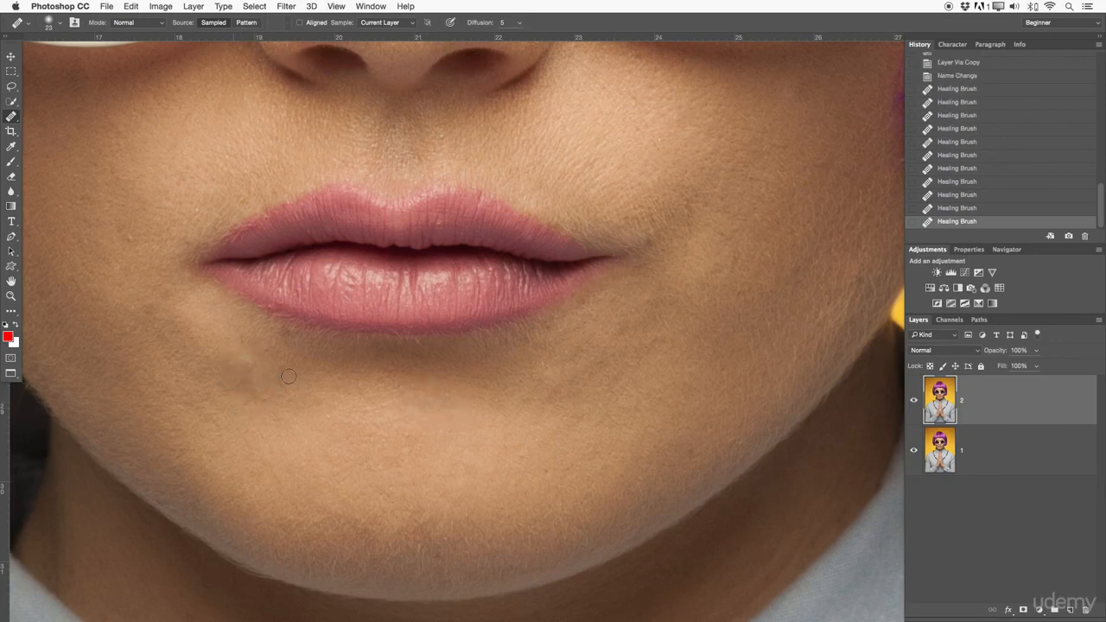
{"action": "left_click", "coordinate": [130, 239]}
{"action": "left_click", "coordinate": [159, 366]}
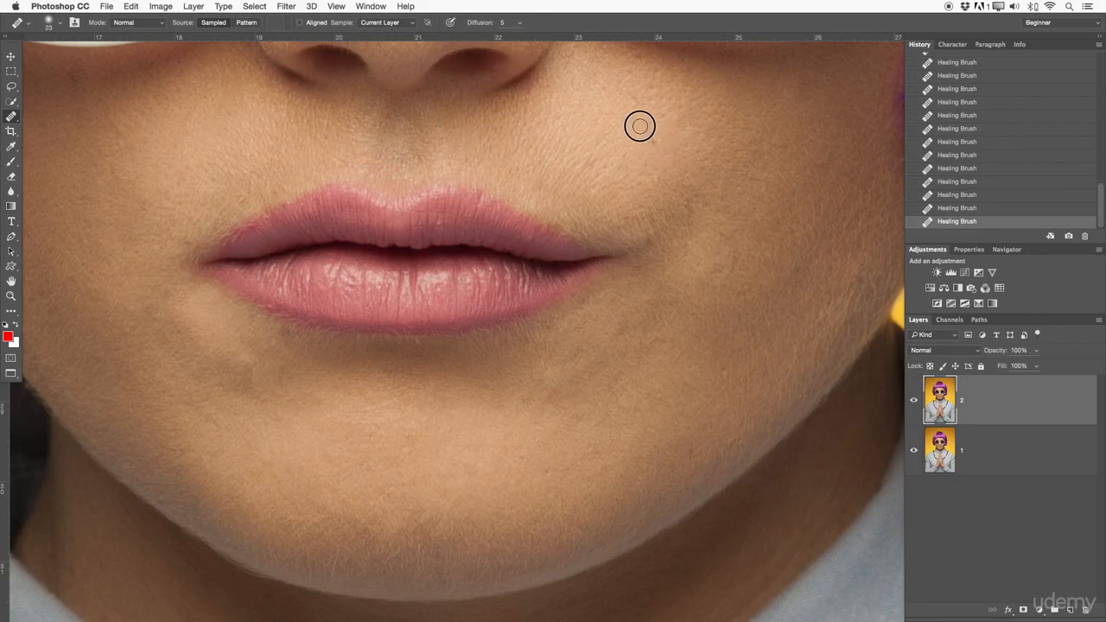
Compare the healed duplicate with the original portrait by toggling the visibility of layer 2.
{"action": "key", "text": "z"}
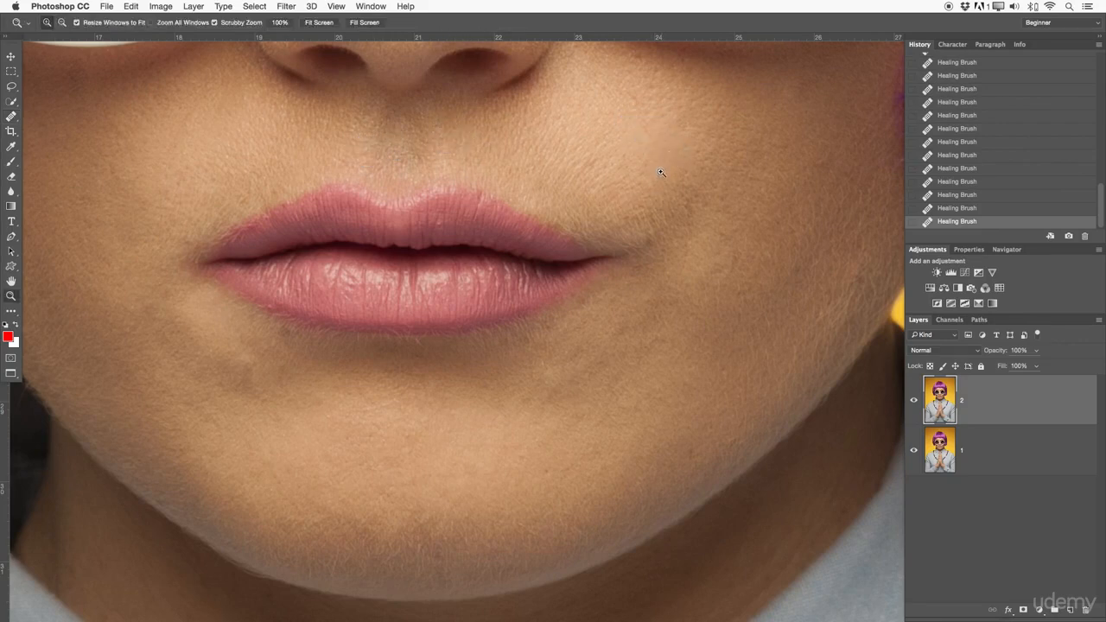
{"action": "left_click_drag", "start_coordinate": [666, 170], "coordinate": [613, 173]}
{"action": "scroll", "coordinate": [607, 294], "scroll_direction": "up", "scroll_amount": 3}
{"action": "left_click", "coordinate": [917, 402]}
{"action": "left_click", "coordinate": [916, 403]}
{"action": "left_click", "coordinate": [917, 402]}
{"action": "left_click", "coordinate": [916, 403]}
{"action": "left_click", "coordinate": [917, 403]}
{"action": "left_click", "coordinate": [917, 403]}
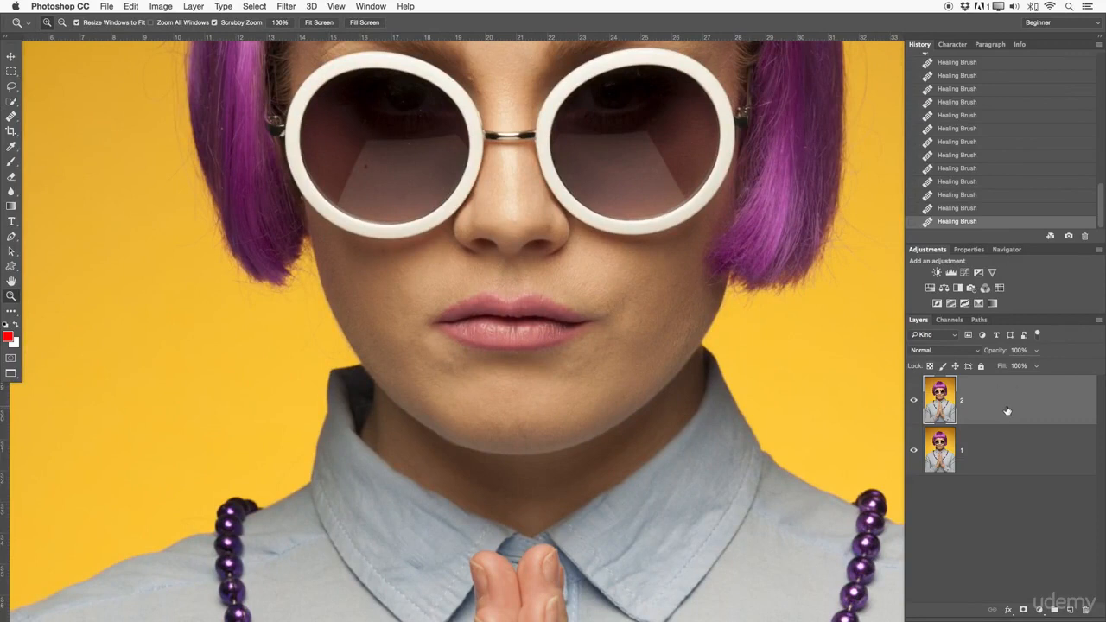
Delete the retouched duplicate layer 2, leaving the original portrait layer.
{"action": "key", "text": "Delete"}
{"action": "left_click_drag", "start_coordinate": [551, 348], "coordinate": [485, 341]}
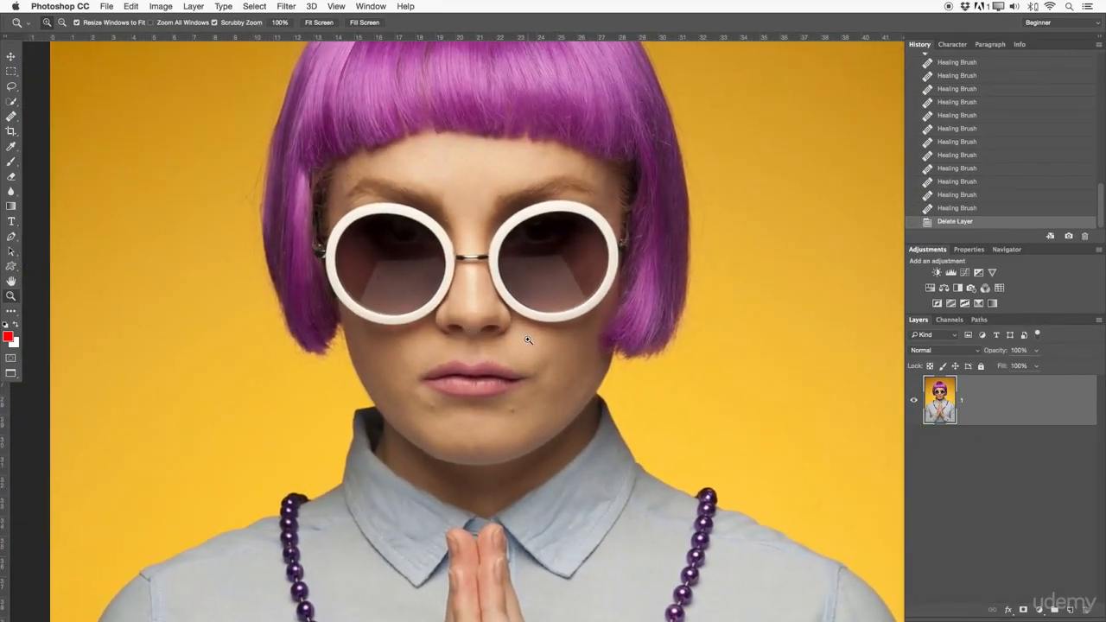